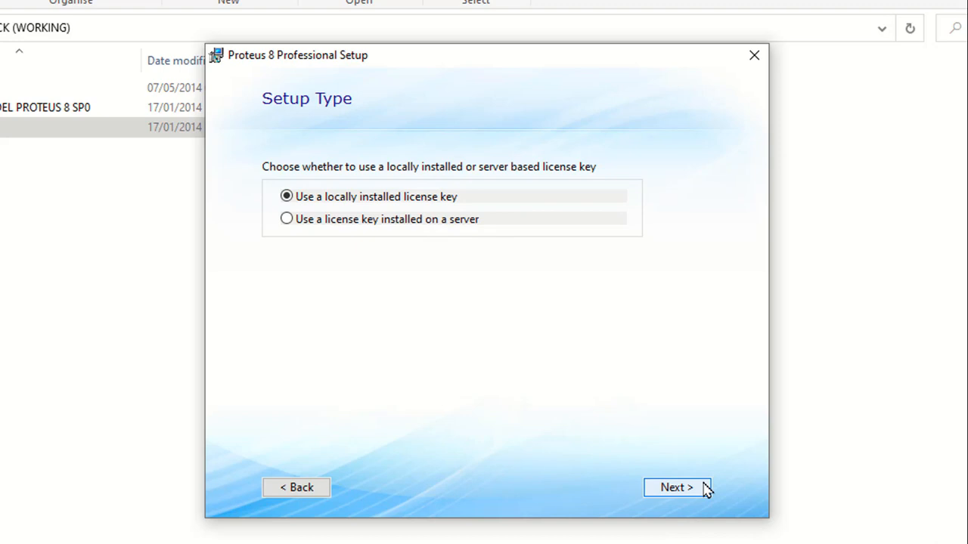
{"action": "left_click", "coordinate": [706, 489]}
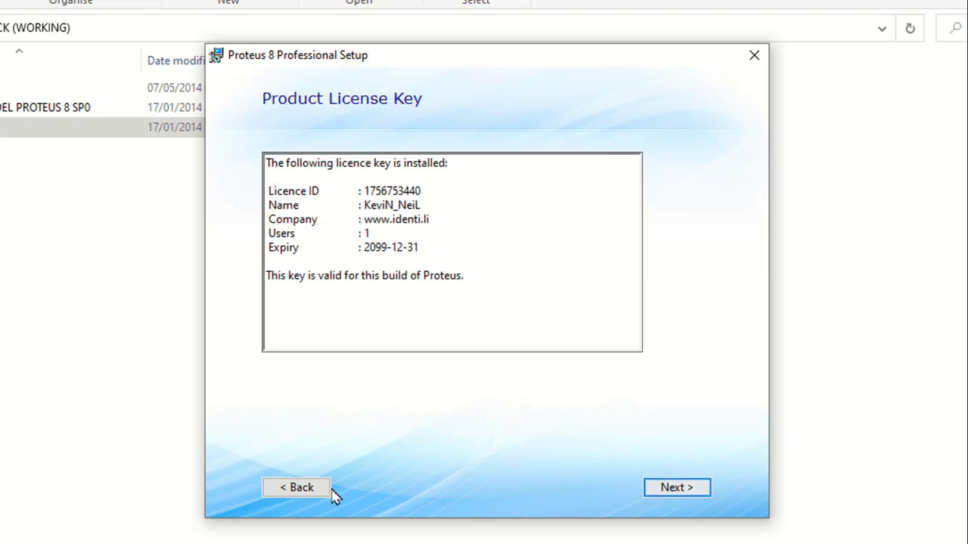
{"action": "left_click", "coordinate": [302, 495]}
{"action": "left_click", "coordinate": [403, 227]}
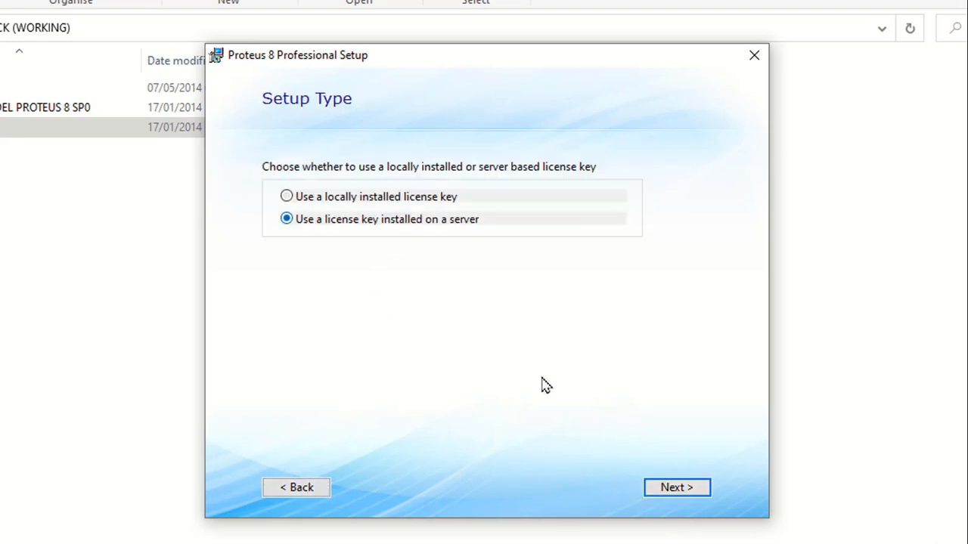
{"action": "left_click", "coordinate": [669, 490]}
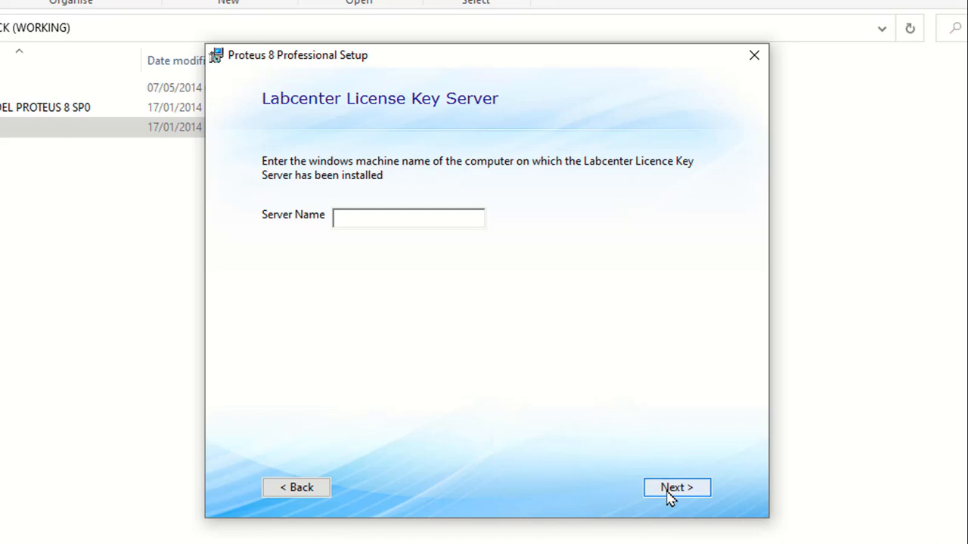
{"action": "left_click", "coordinate": [303, 482]}
{"action": "left_click", "coordinate": [351, 198]}
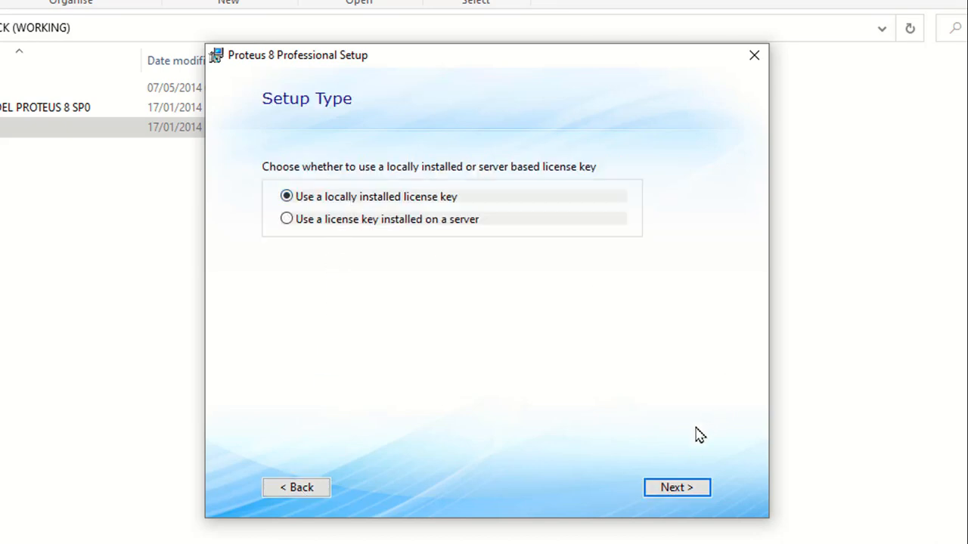
Step: Install Proteus 8 Professional as a Typical installation with the locally installed license key and no legacy imports, and close the setup
{"action": "left_click", "coordinate": [693, 491]}
{"action": "left_click", "coordinate": [694, 492]}
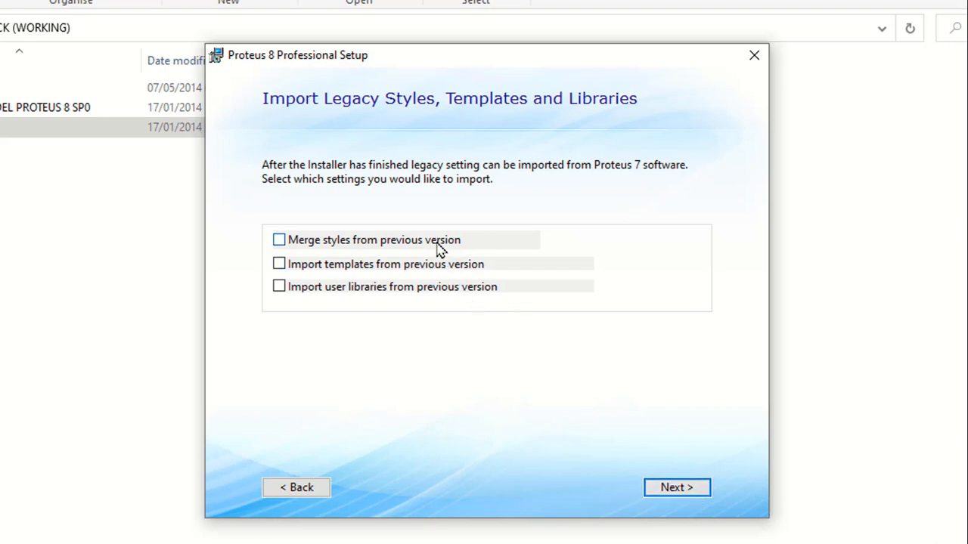
{"action": "left_click", "coordinate": [673, 488]}
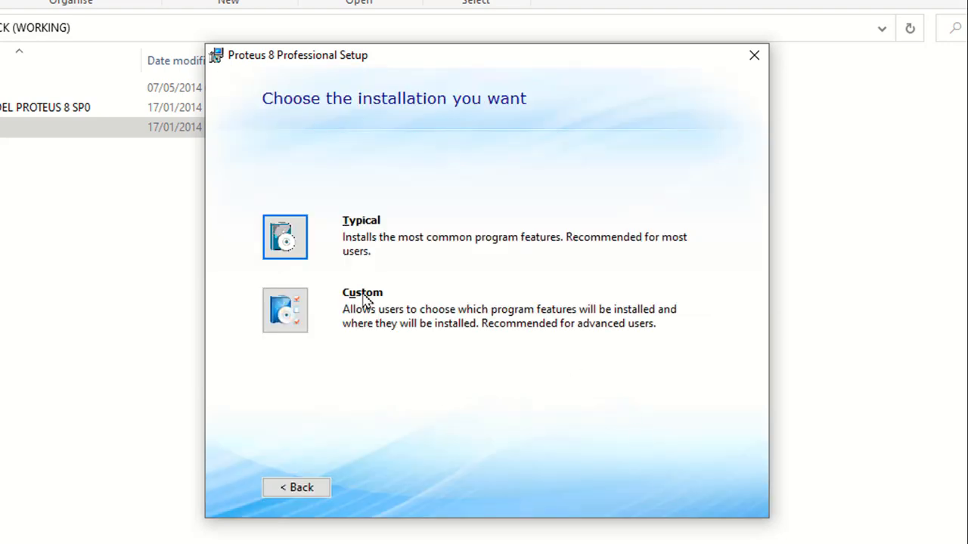
{"action": "left_click", "coordinate": [285, 239]}
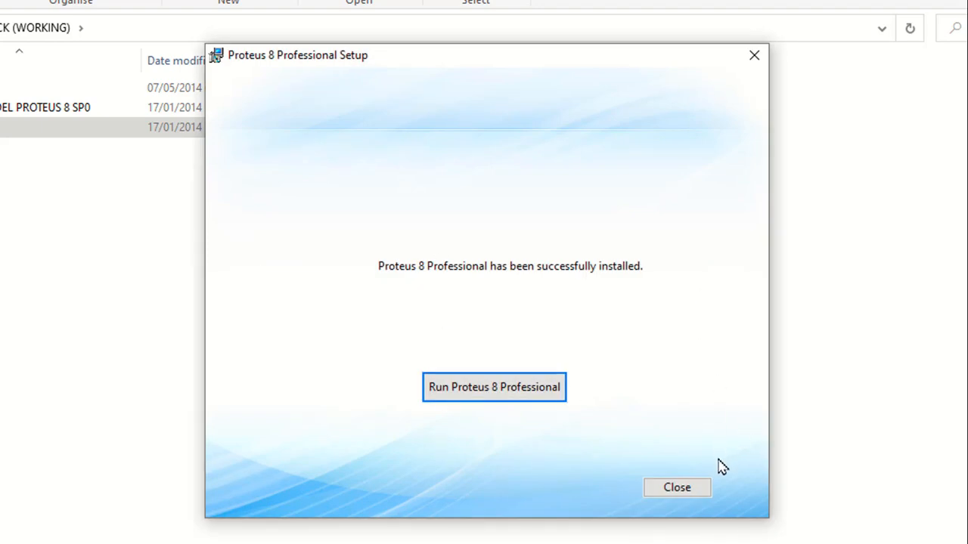
{"action": "left_click", "coordinate": [683, 488]}
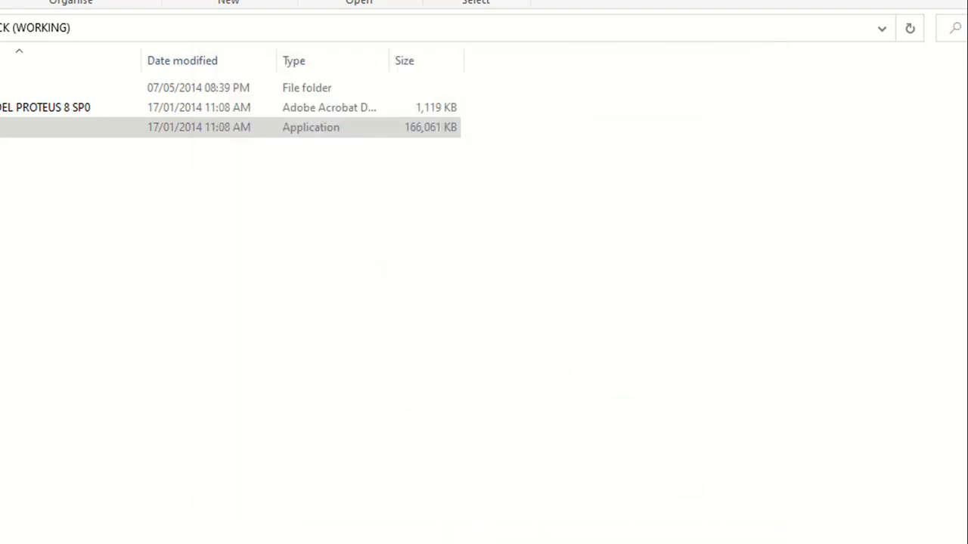
Step: Open the CRACK folder and the LICENCE key file inside it
{"action": "left_click", "coordinate": [2, 107]}
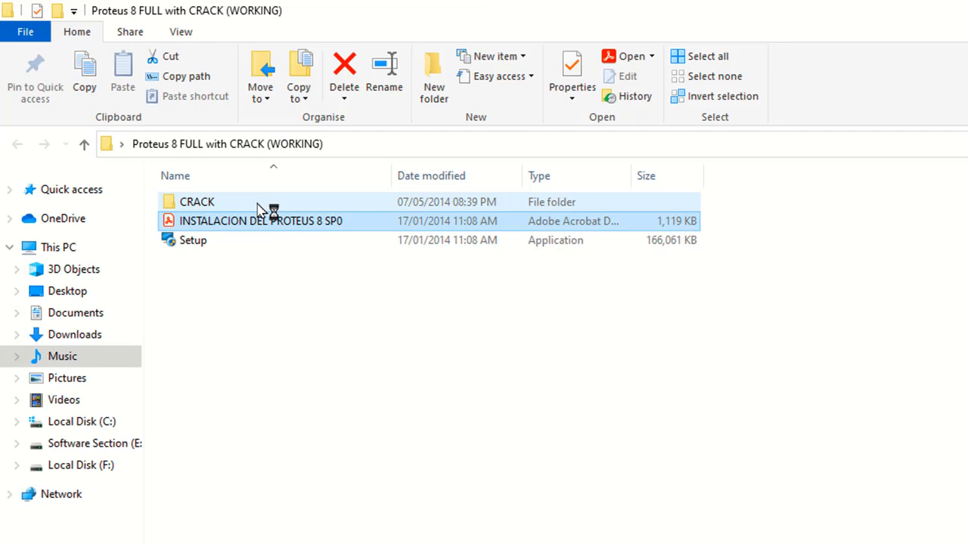
{"action": "double_click", "coordinate": [257, 204]}
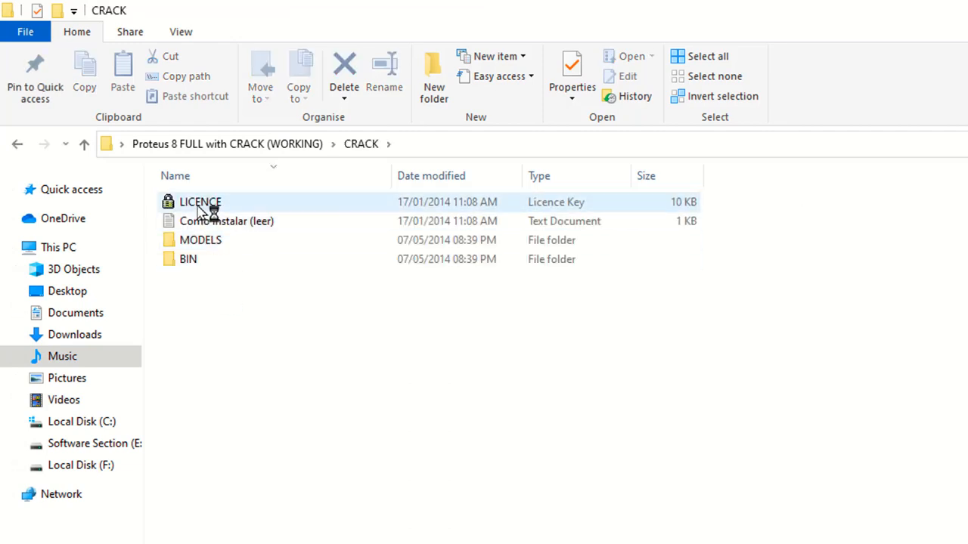
{"action": "left_click", "coordinate": [199, 206]}
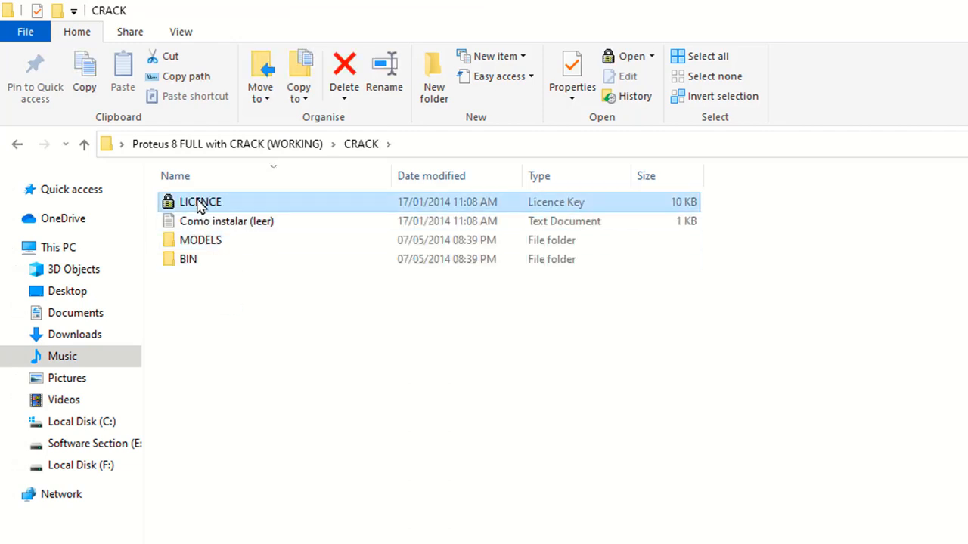
{"action": "double_click", "coordinate": [199, 206]}
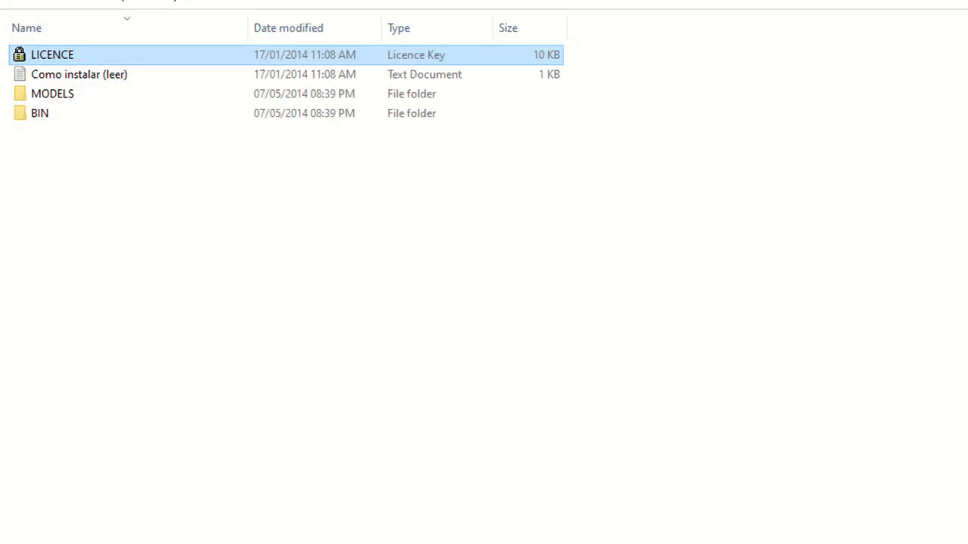
{"action": "left_click", "coordinate": [380, 147]}
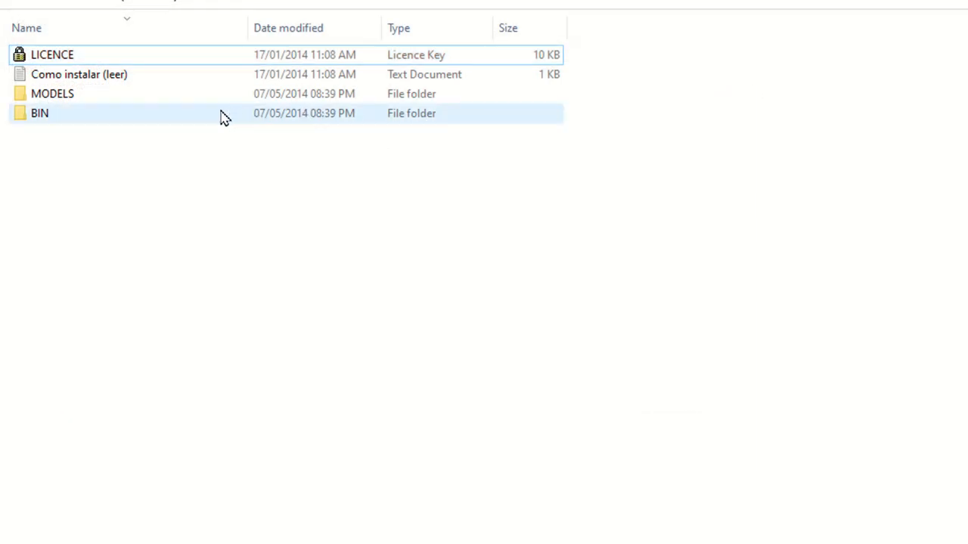
Step: Copy the BIN folder from the CRACK folder
{"action": "left_click", "coordinate": [174, 119]}
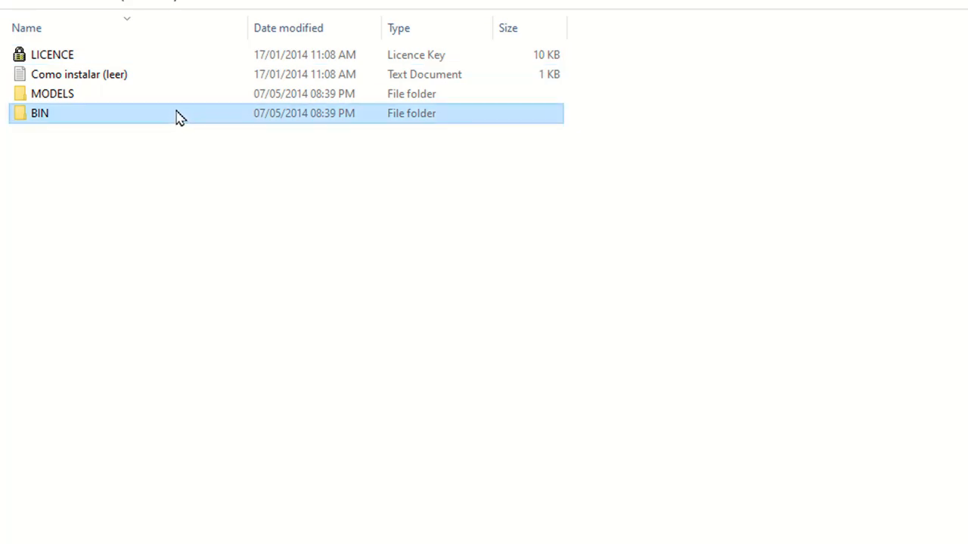
{"action": "right_click", "coordinate": [176, 112]}
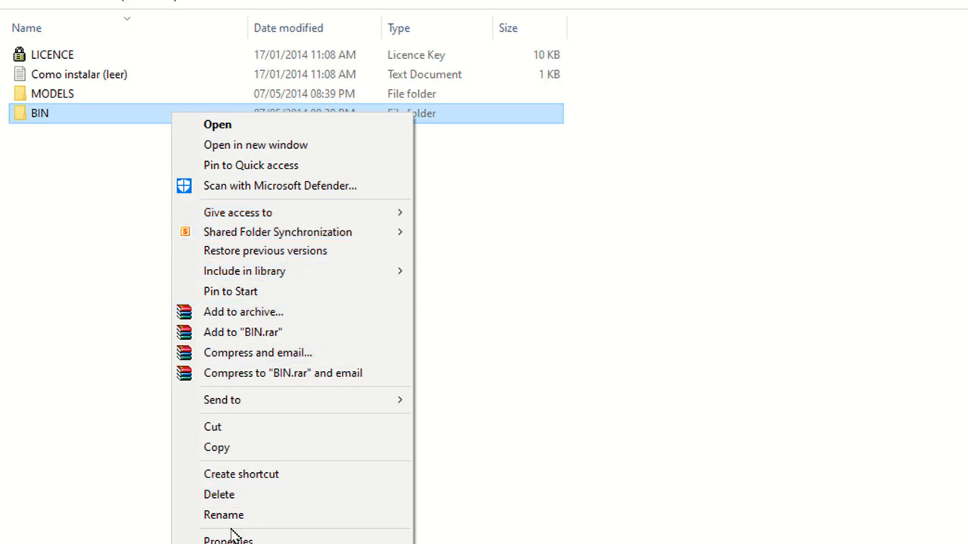
{"action": "left_click", "coordinate": [231, 452]}
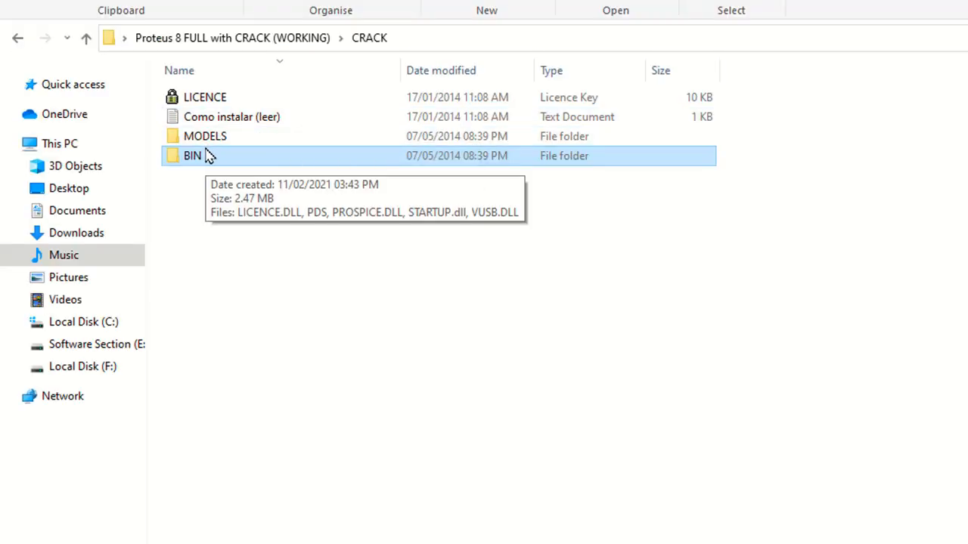
Step: Go to the Proteus 8 Professional folder under Labcenter Electronics in Program Files (x86) on Local Disk (C:)
{"action": "left_click", "coordinate": [60, 143]}
{"action": "left_click", "coordinate": [330, 239]}
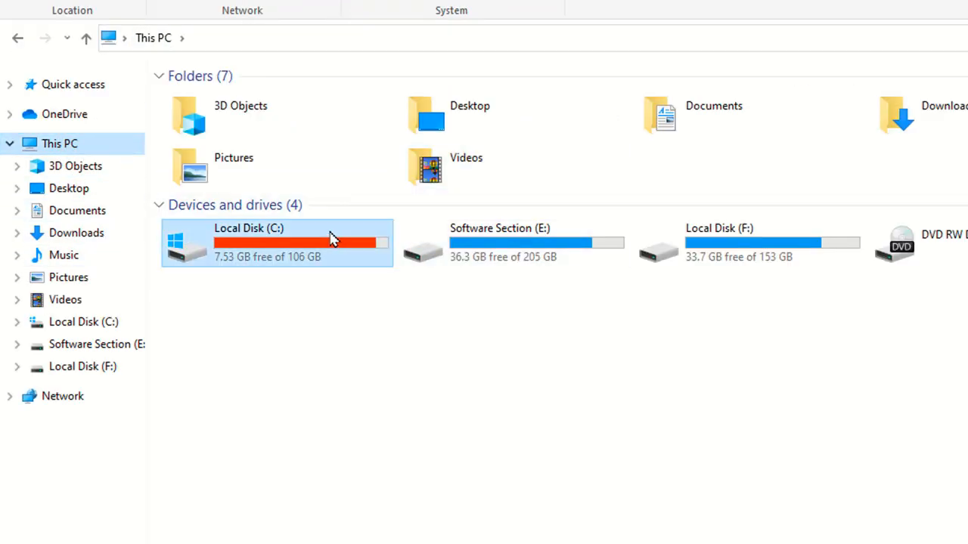
{"action": "double_click", "coordinate": [330, 239]}
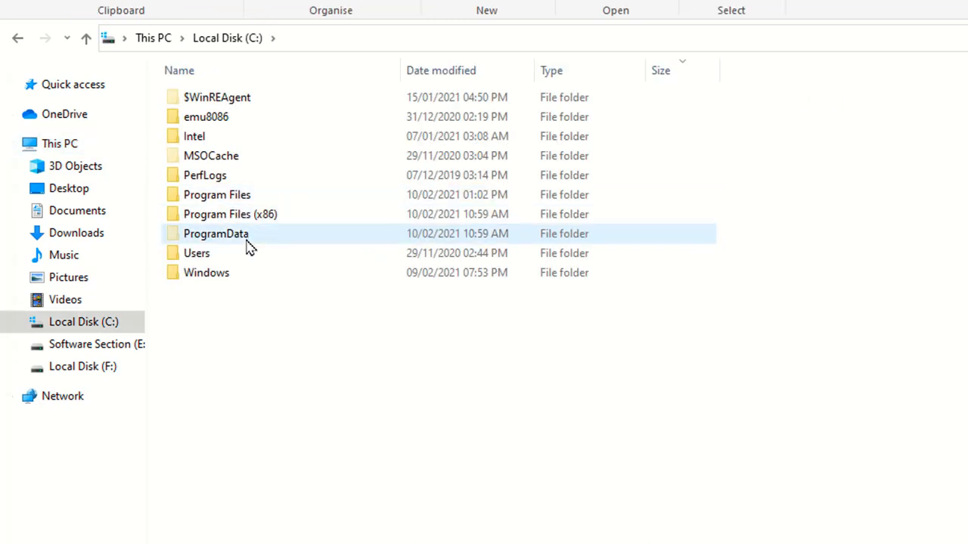
{"action": "double_click", "coordinate": [249, 217]}
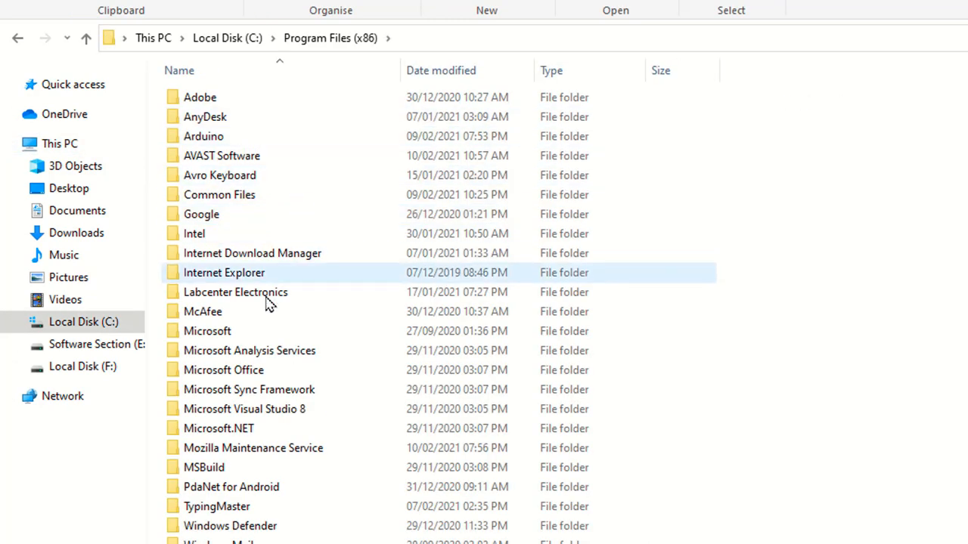
{"action": "double_click", "coordinate": [266, 297]}
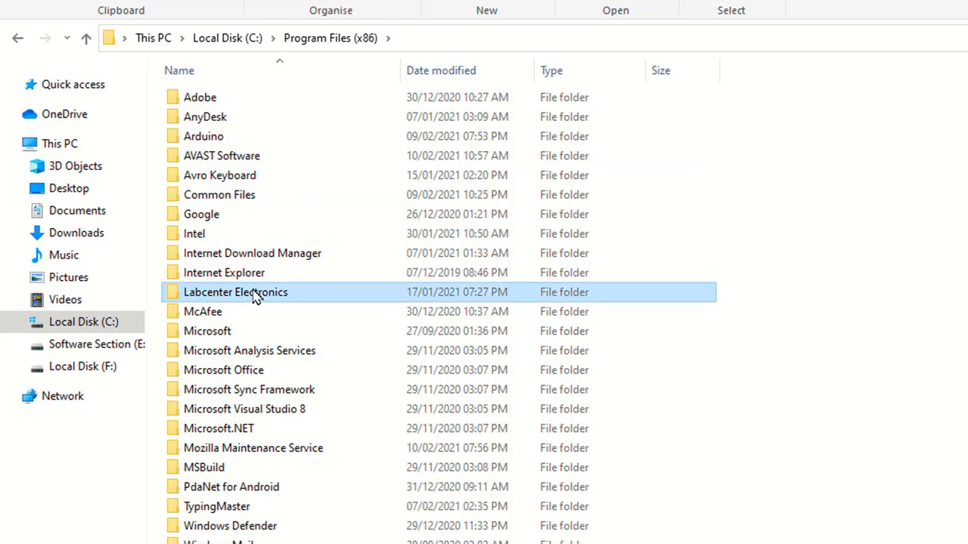
{"action": "double_click", "coordinate": [288, 104]}
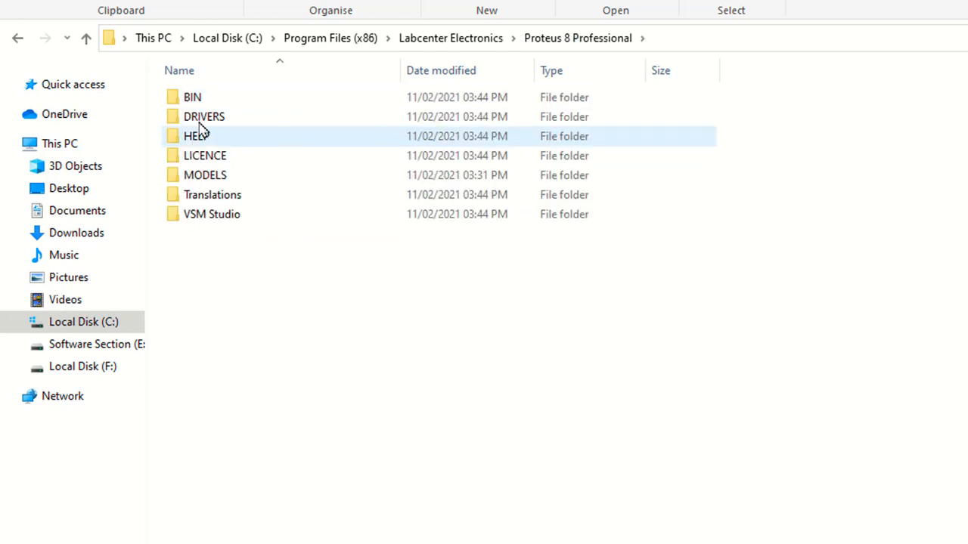
Step: Paste the copied BIN folder into Proteus 8 Professional, replacing the existing files with administrator permission, and close the window
{"action": "left_click", "coordinate": [205, 101]}
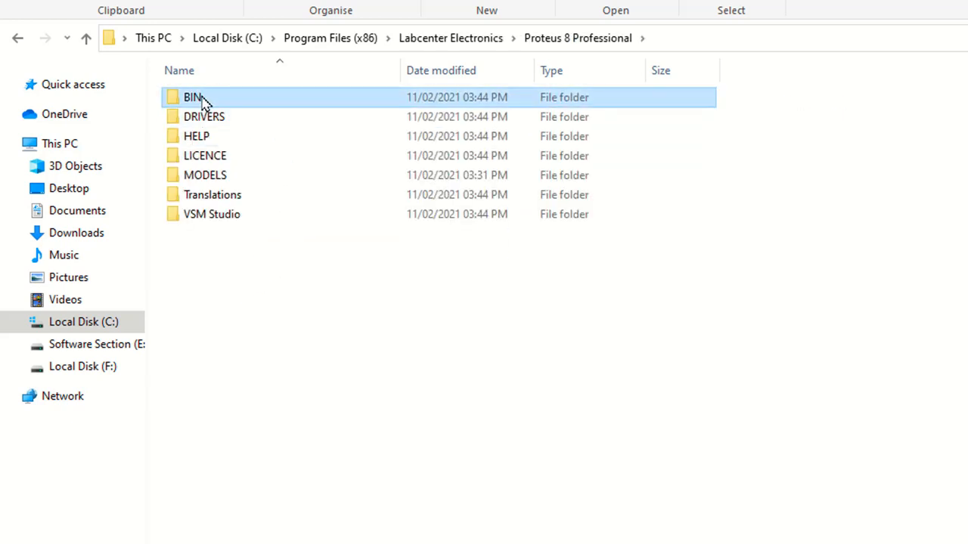
{"action": "right_click", "coordinate": [224, 279]}
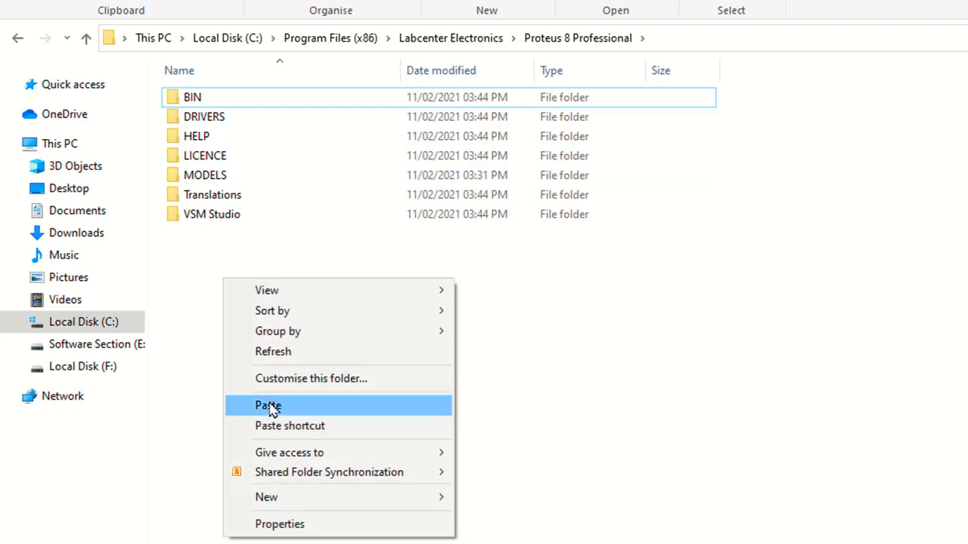
{"action": "left_click", "coordinate": [268, 406]}
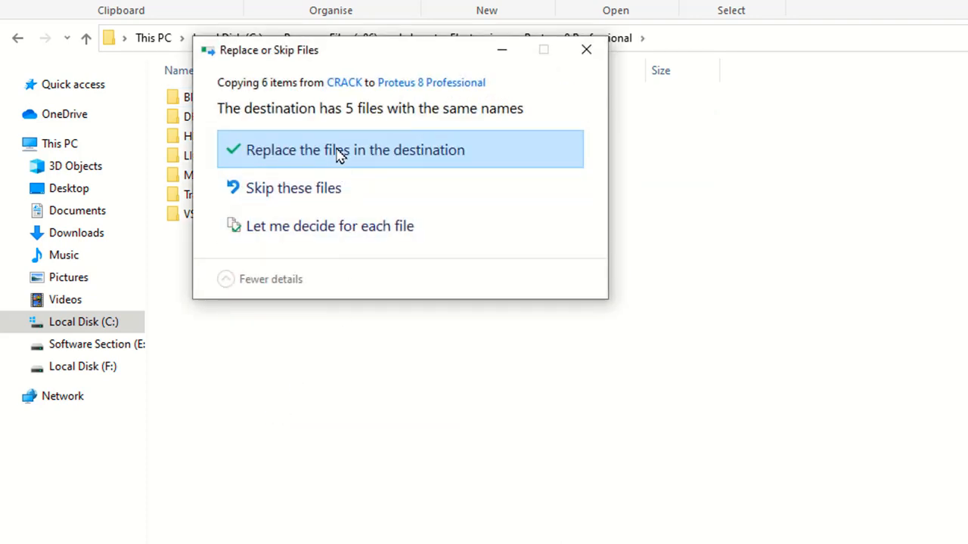
{"action": "left_click", "coordinate": [340, 152]}
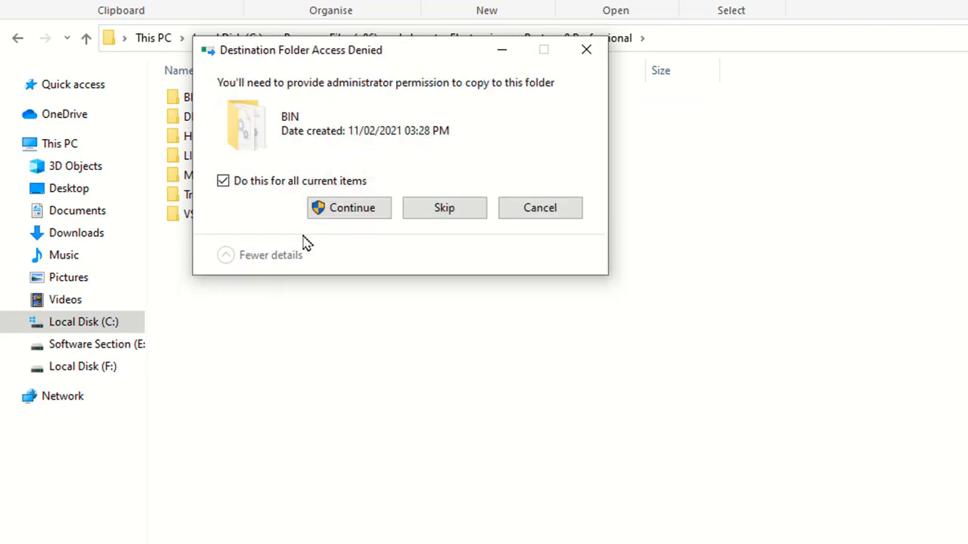
{"action": "left_click", "coordinate": [331, 216]}
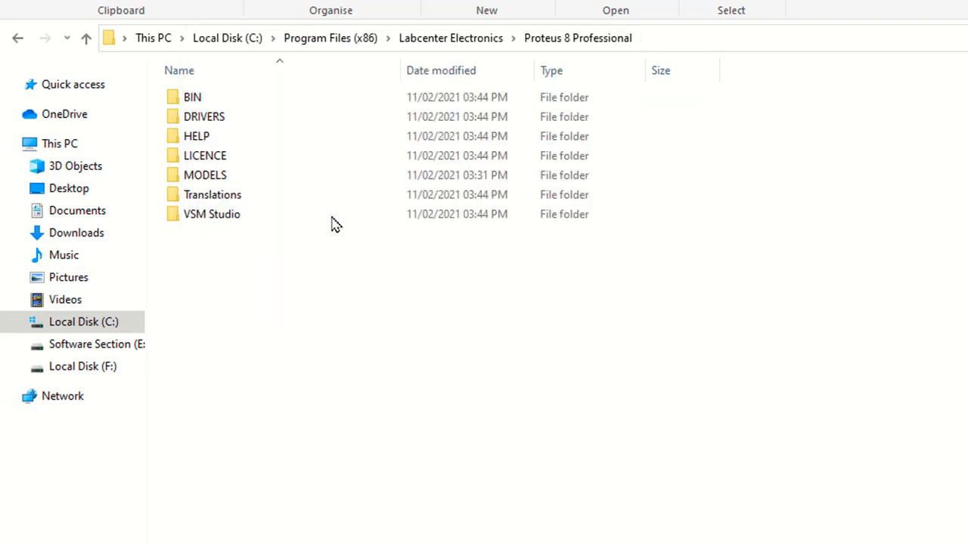
{"action": "left_click", "coordinate": [293, 328]}
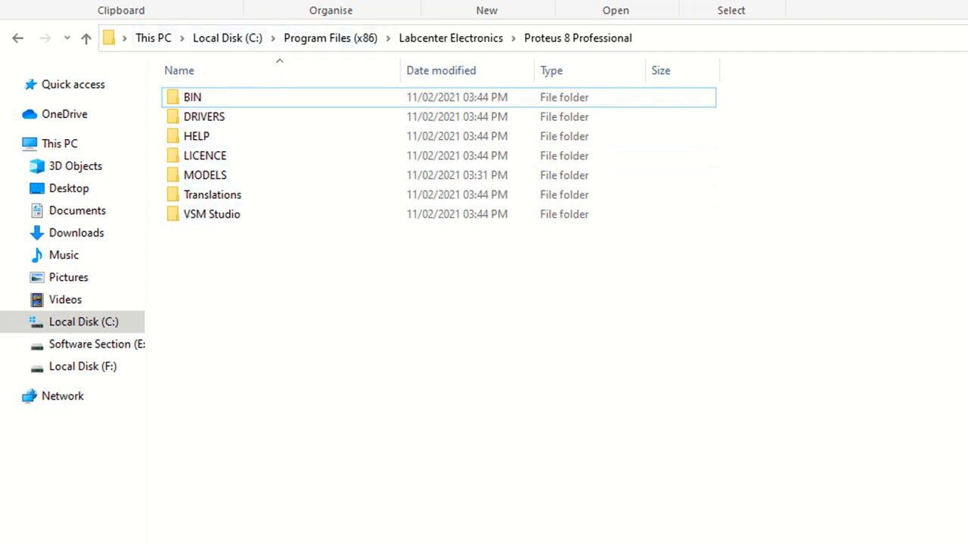
{"action": "left_click", "coordinate": [967, 0]}
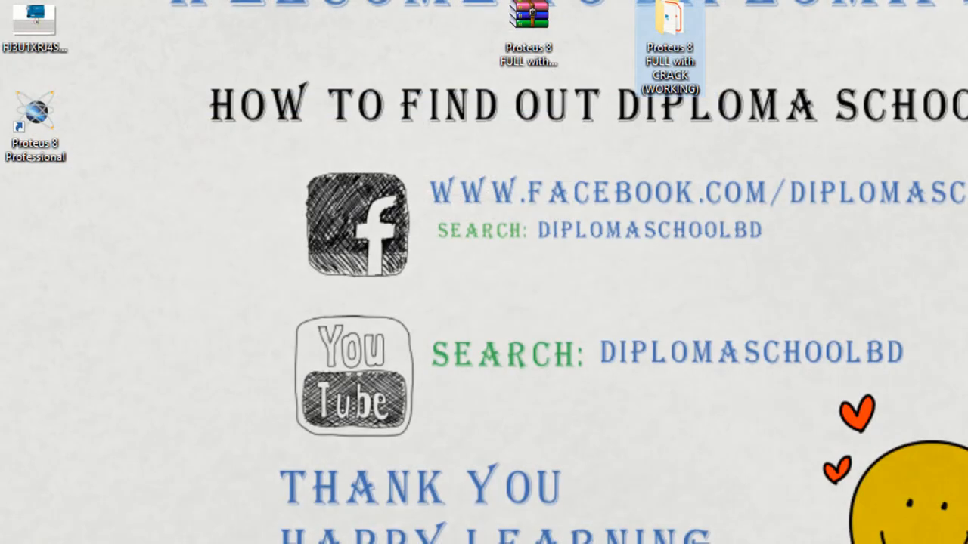
Step: Copy the MODELS folder from the CRACK subfolder of the Proteus 8 FULL with CRACK (WORKING) folder on the desktop
{"action": "double_click", "coordinate": [647, 56]}
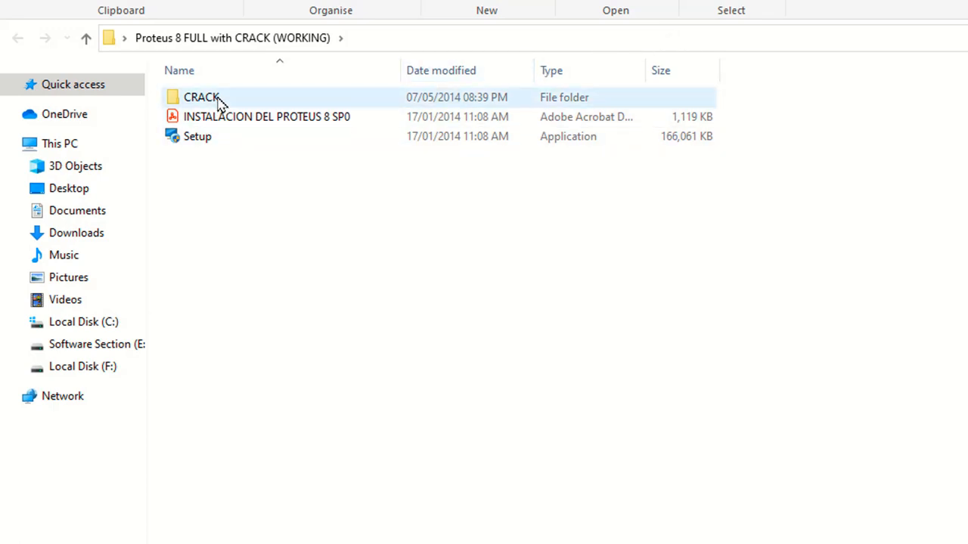
{"action": "left_click", "coordinate": [220, 103]}
{"action": "double_click", "coordinate": [220, 103]}
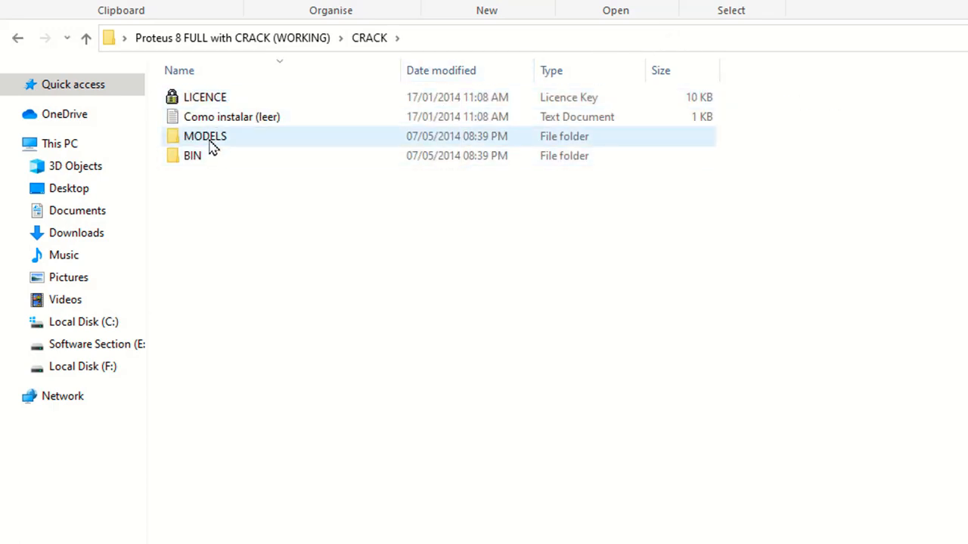
{"action": "right_click", "coordinate": [212, 142]}
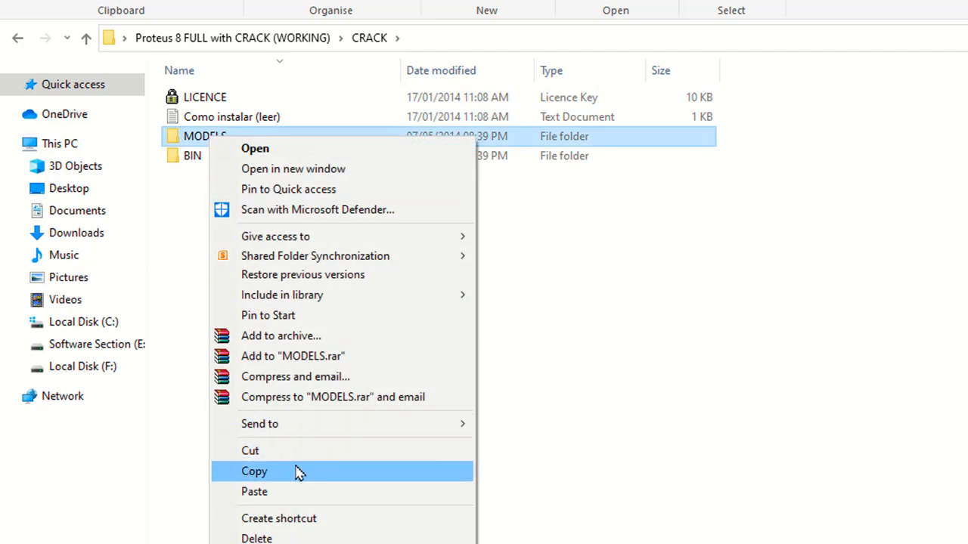
{"action": "left_click", "coordinate": [293, 475]}
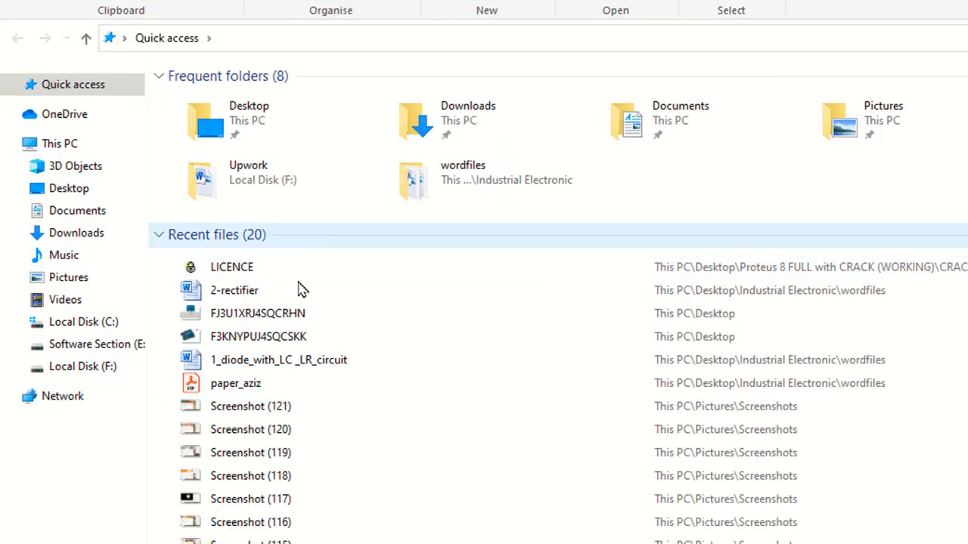
Step: Go to the Proteus 8 Professional folder under Labcenter Electronics in ProgramData on Local Disk (C:) and select its MODELS folder
{"action": "left_click", "coordinate": [104, 323]}
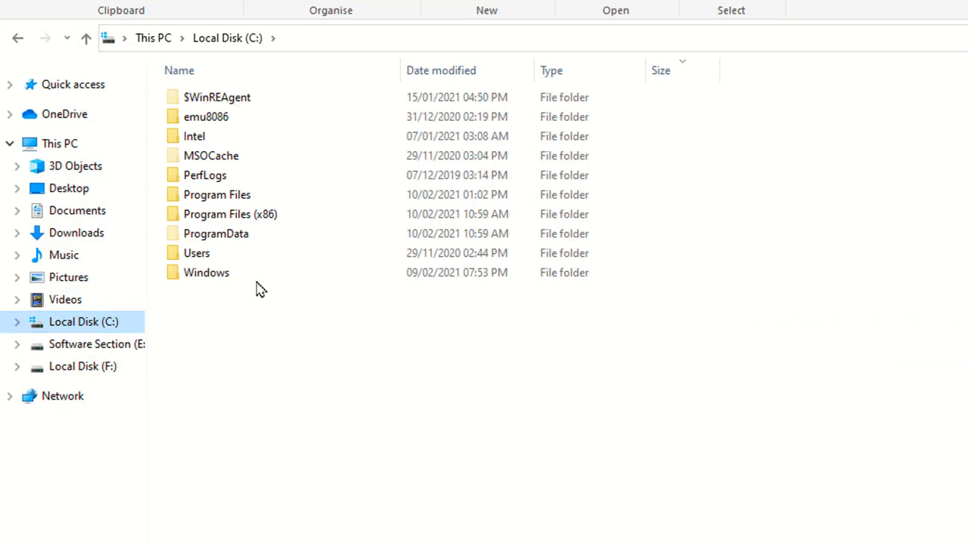
{"action": "left_click", "coordinate": [266, 219]}
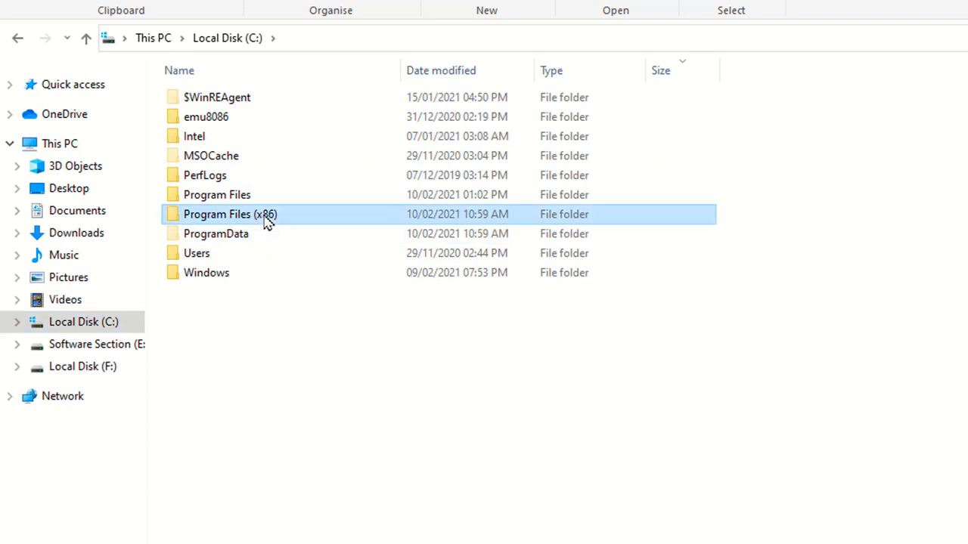
{"action": "double_click", "coordinate": [246, 238]}
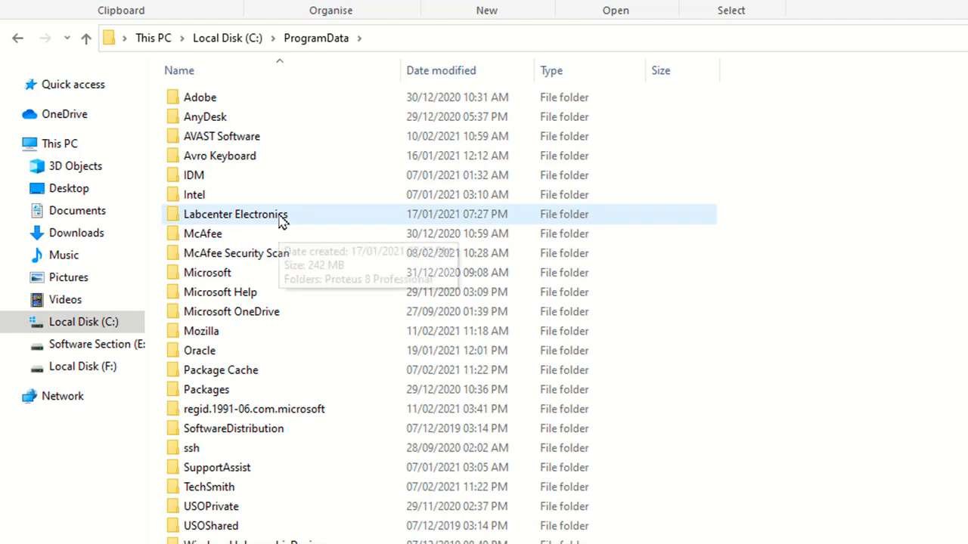
{"action": "double_click", "coordinate": [281, 218]}
{"action": "double_click", "coordinate": [229, 95]}
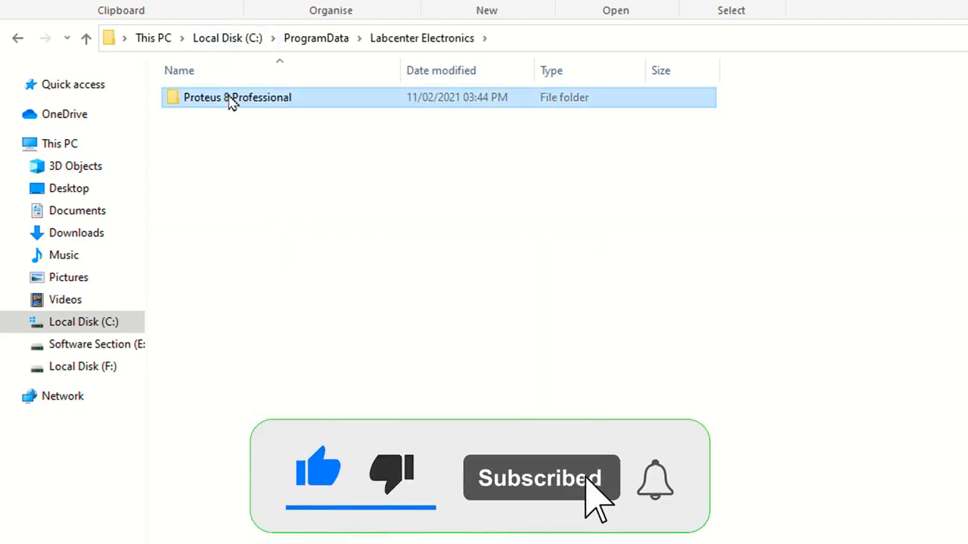
{"action": "left_click", "coordinate": [209, 238]}
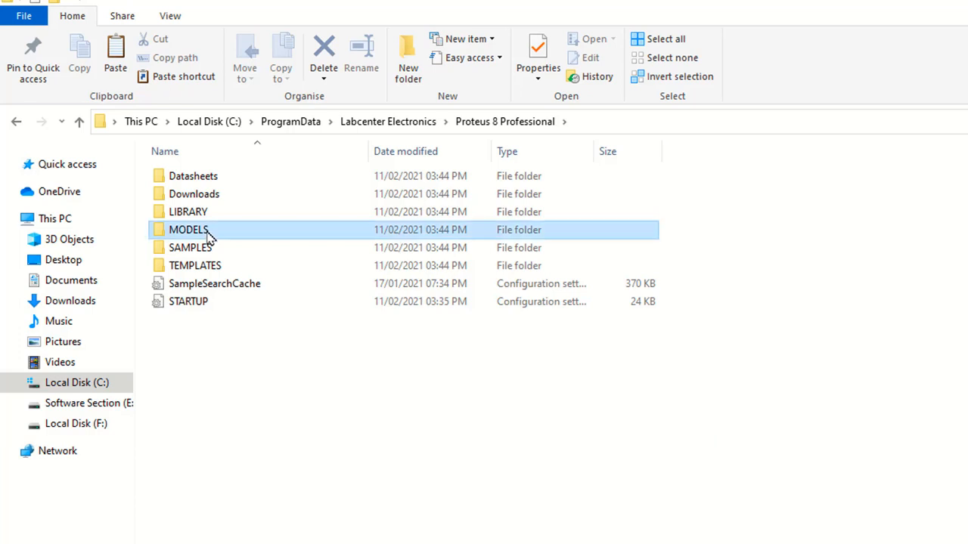
Step: Return to Local Disk (C:) and switch the display of hidden items off and on again
{"action": "left_click", "coordinate": [209, 121]}
{"action": "left_click", "coordinate": [215, 459]}
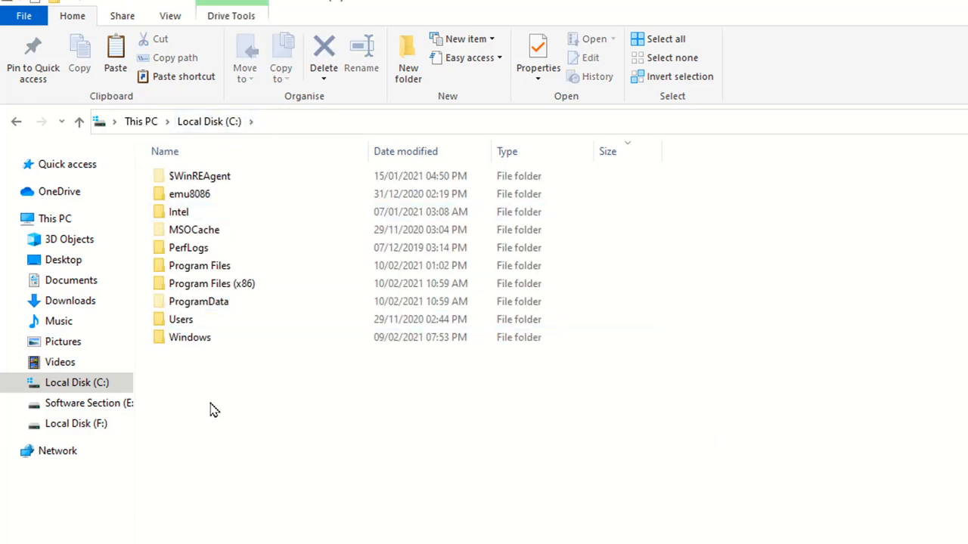
{"action": "left_click", "coordinate": [171, 18]}
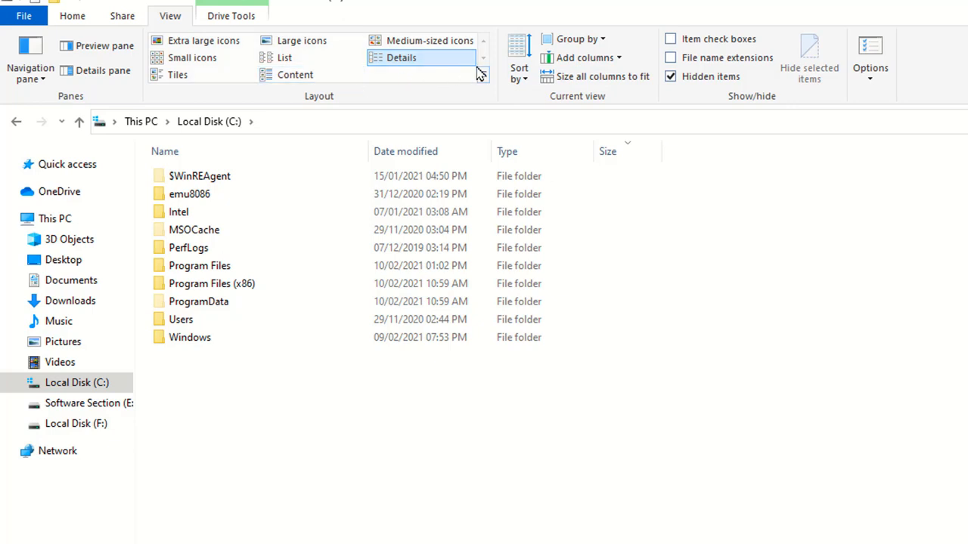
{"action": "left_click", "coordinate": [672, 78]}
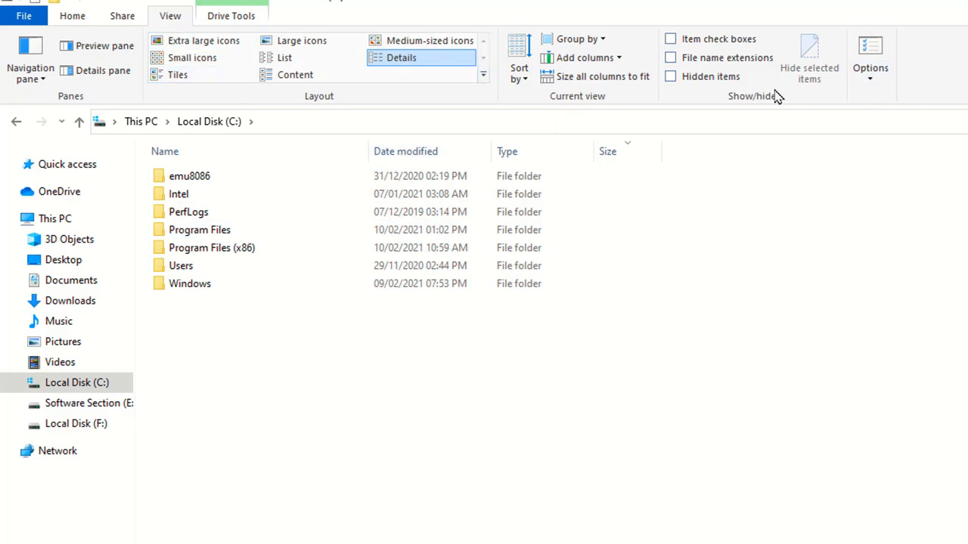
{"action": "left_click", "coordinate": [671, 77]}
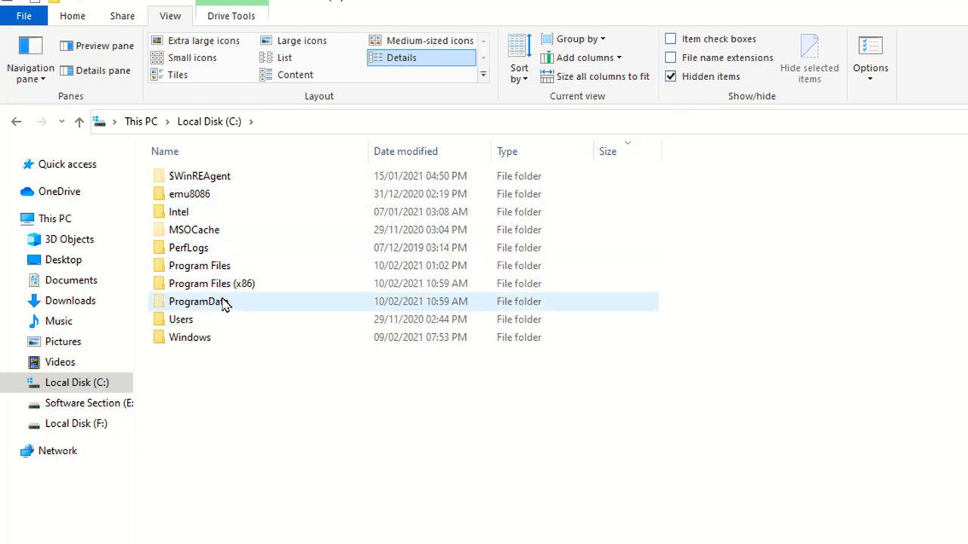
Step: Open the hidden ProgramData folder and go through Labcenter Electronics into Proteus 8 Professional
{"action": "double_click", "coordinate": [199, 302]}
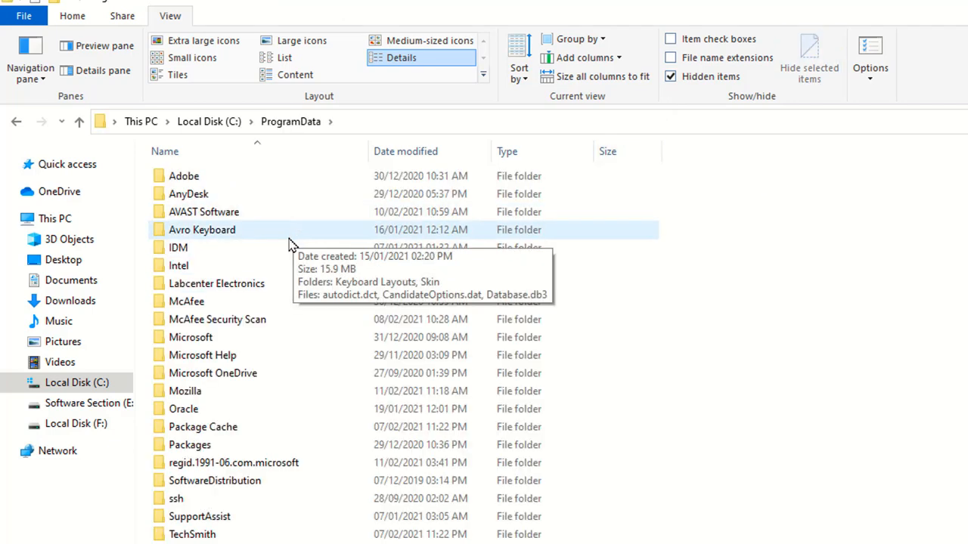
{"action": "double_click", "coordinate": [263, 283]}
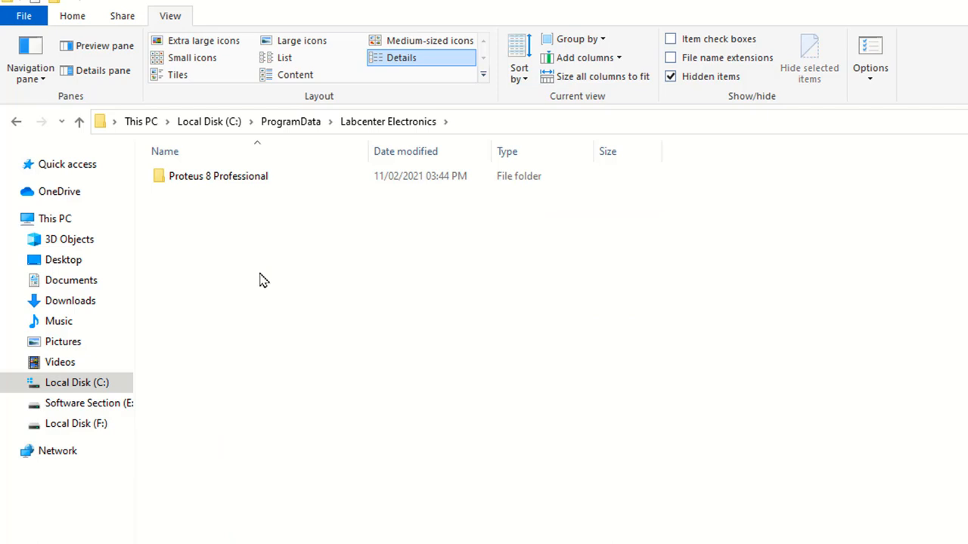
{"action": "double_click", "coordinate": [244, 186]}
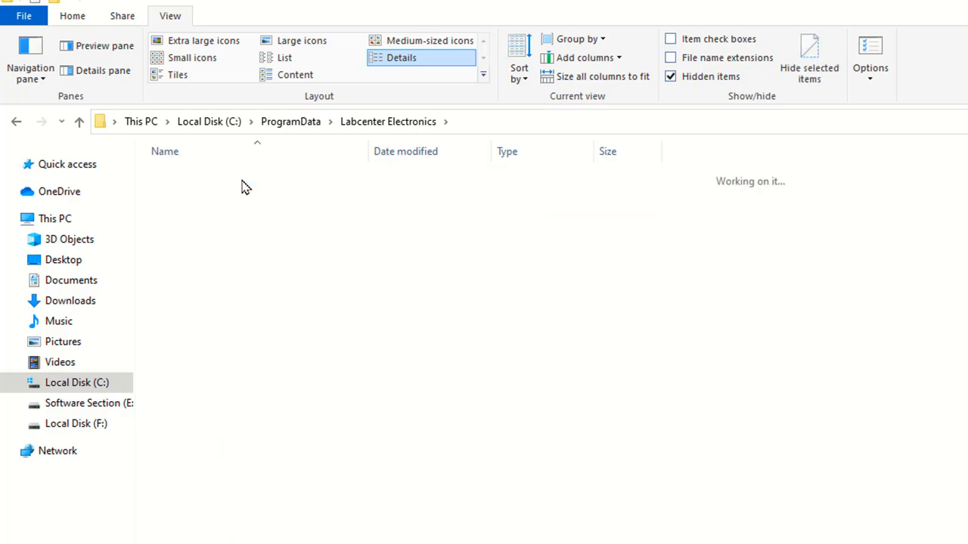
Step: Paste the copied MODELS folder into Proteus 8 Professional, replacing the files in the destination, and return to the desktop
{"action": "right_click", "coordinate": [243, 342]}
{"action": "left_click", "coordinate": [311, 450]}
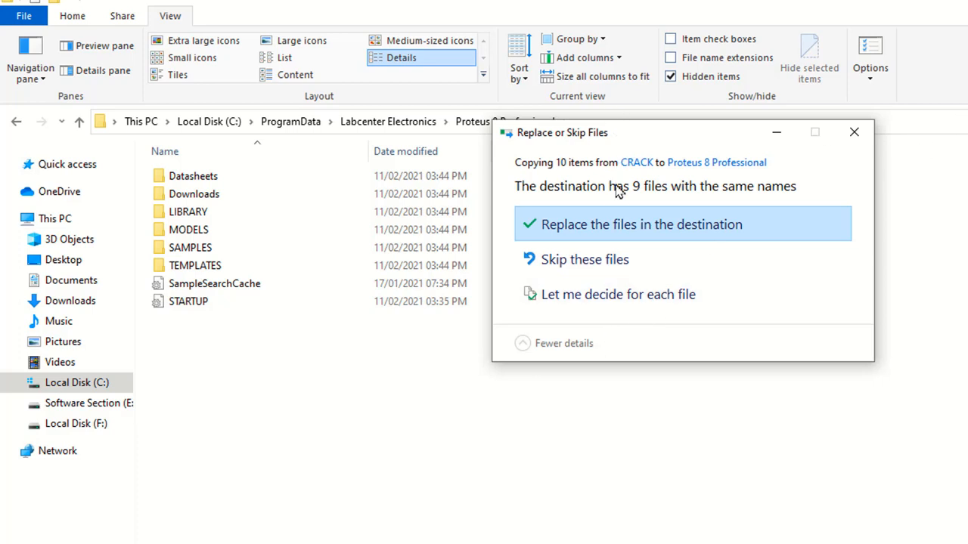
{"action": "left_click", "coordinate": [616, 223]}
{"action": "left_click", "coordinate": [616, 227]}
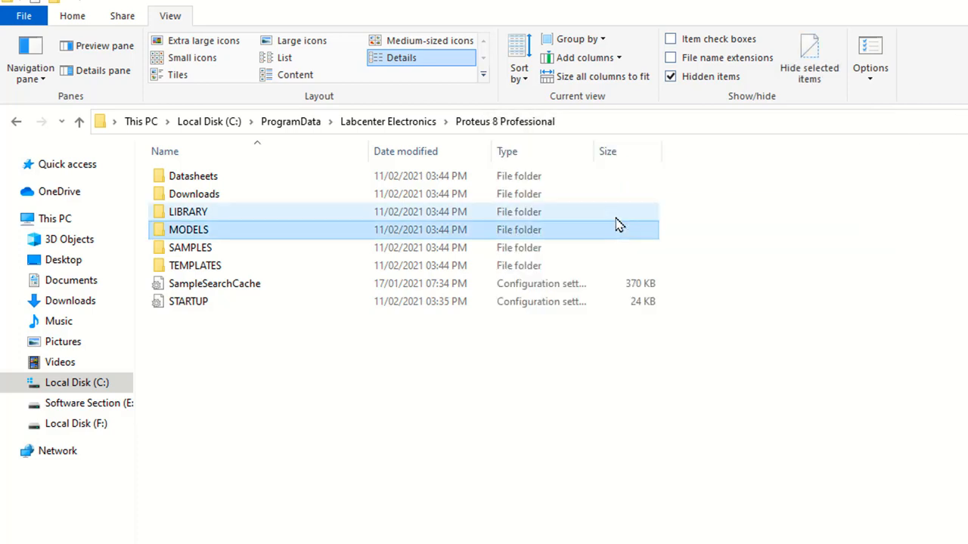
{"action": "left_click", "coordinate": [704, 295]}
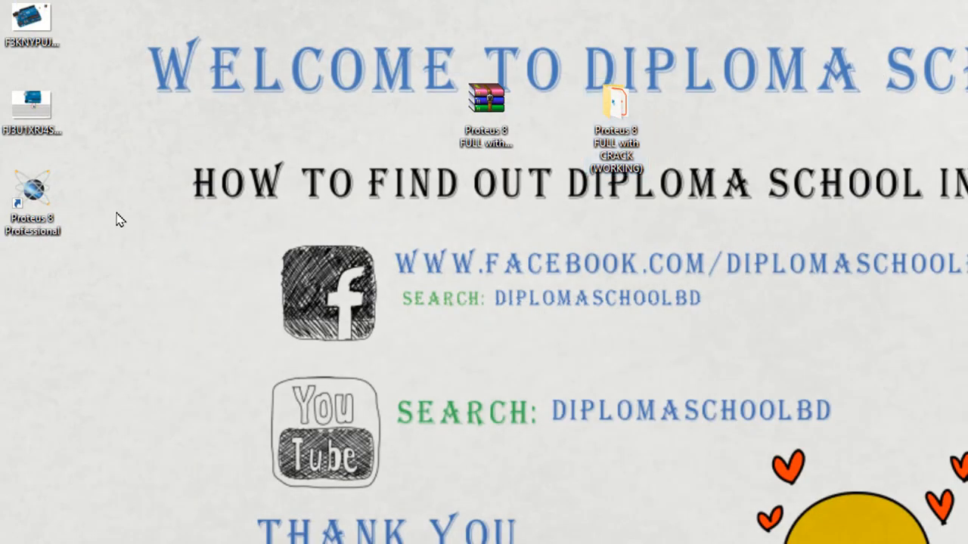
Step: Launch Proteus 8 Professional from the desktop and open a Schematic Capture sheet
{"action": "double_click", "coordinate": [48, 198]}
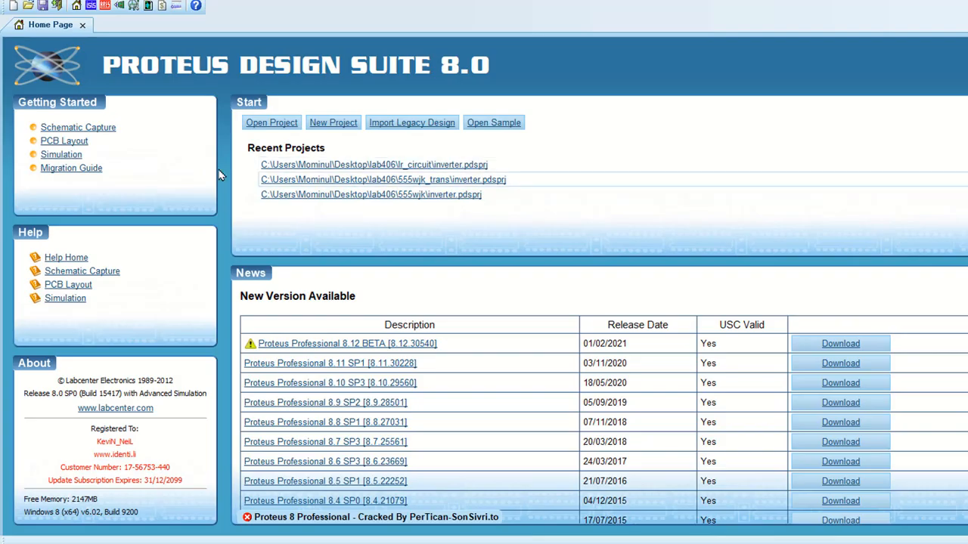
{"action": "left_click", "coordinate": [91, 6]}
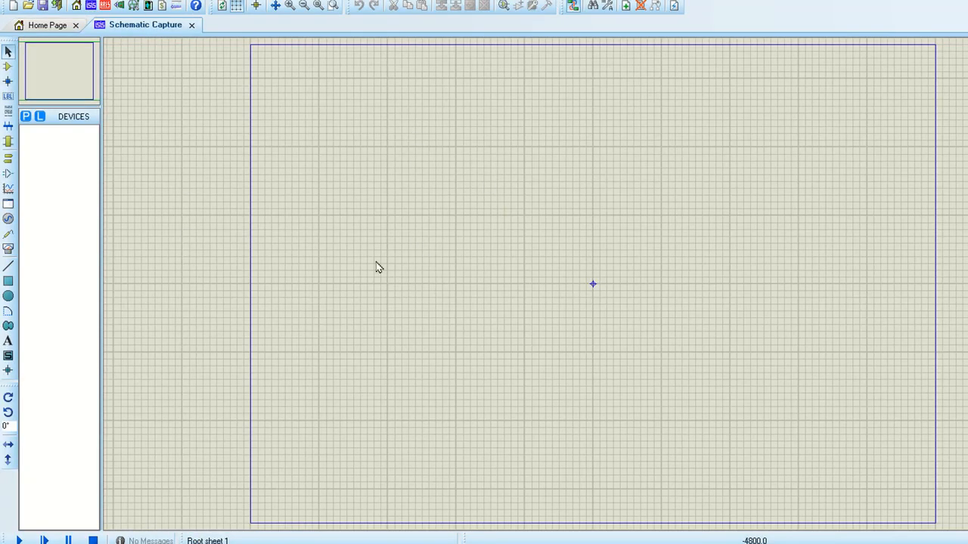
Step: Search the device library for "led blue" and add LED-BLUE from the ACTIVE library to the device list
{"action": "left_click", "coordinate": [24, 120]}
{"action": "type", "text": "led blue"}
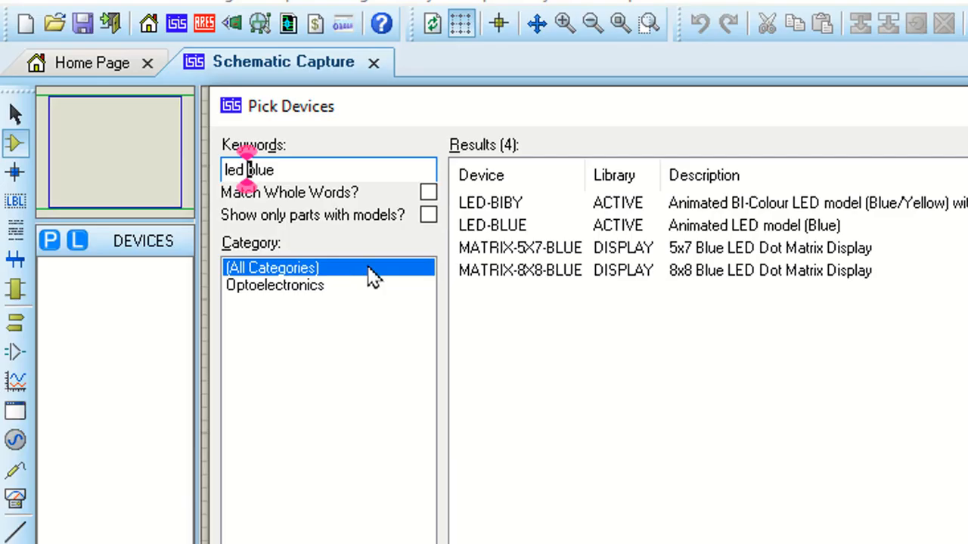
{"action": "key", "text": "End"}
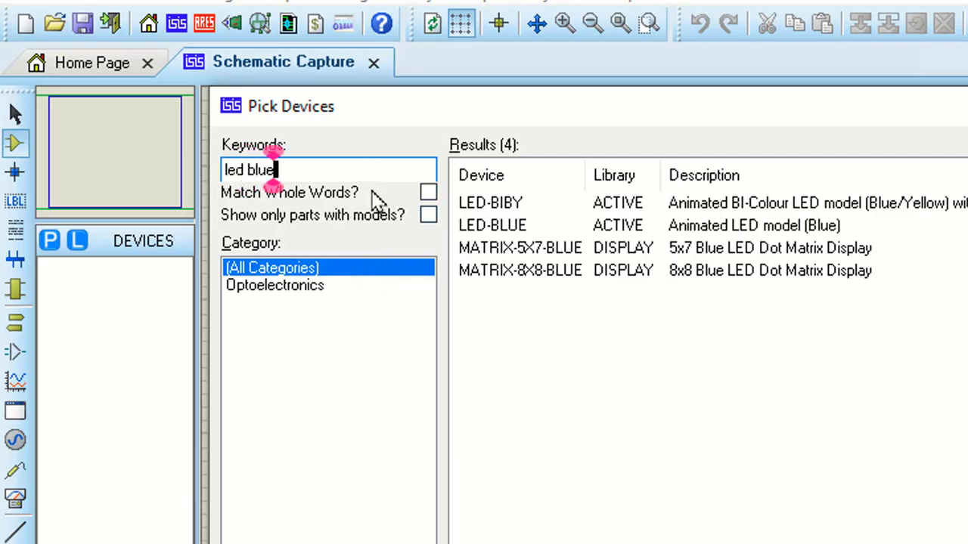
{"action": "left_click", "coordinate": [551, 226]}
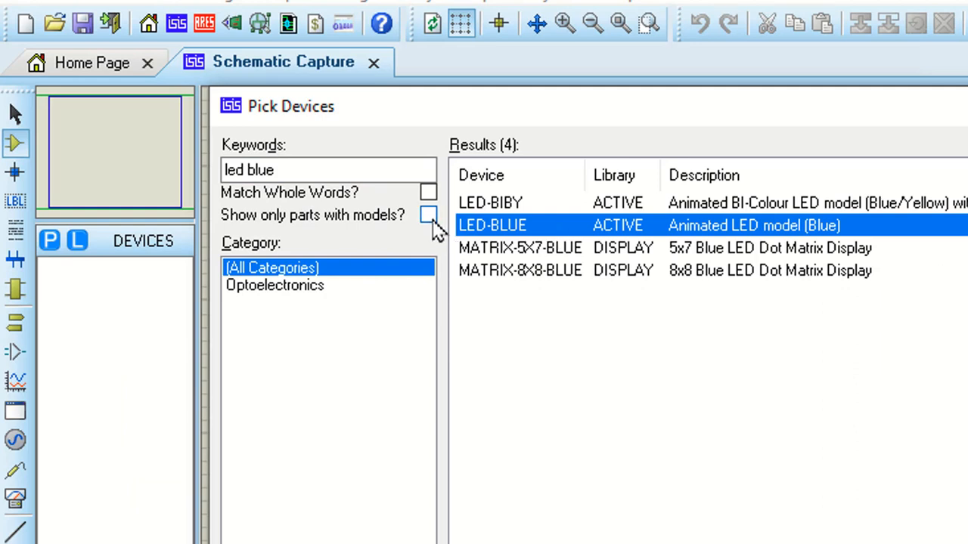
{"action": "double_click", "coordinate": [469, 227]}
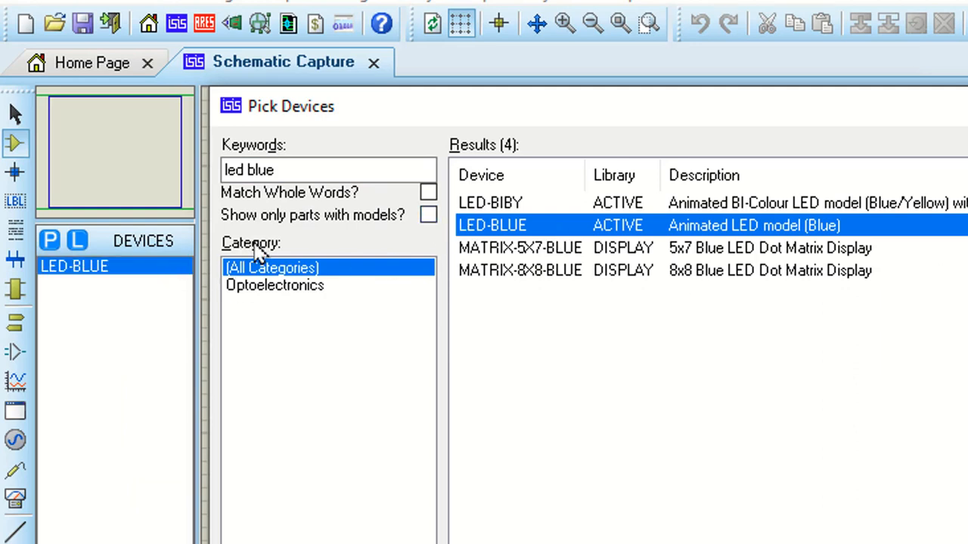
Step: Search the device library for "batter", add BATTERY (DC Voltage Source) from the ACTIVE library, and close the device picker
{"action": "left_click_drag", "start_coordinate": [306, 166], "coordinate": [222, 164]}
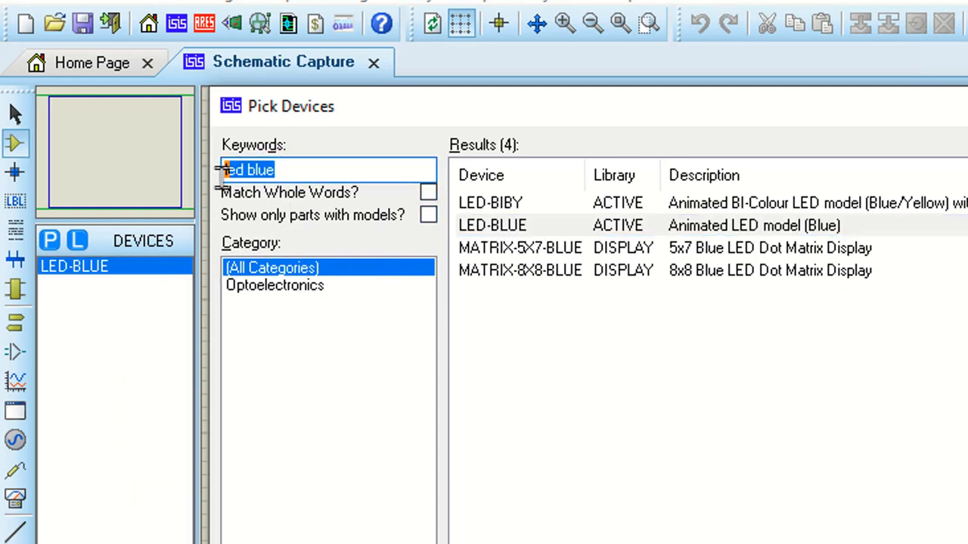
{"action": "key", "text": "BackSpace"}
{"action": "type", "text": "batter"}
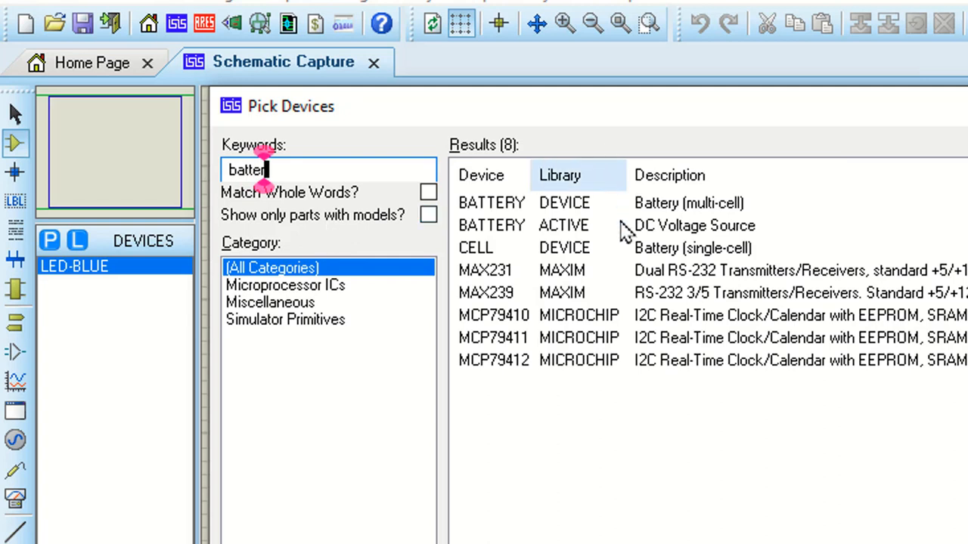
{"action": "left_click", "coordinate": [550, 227]}
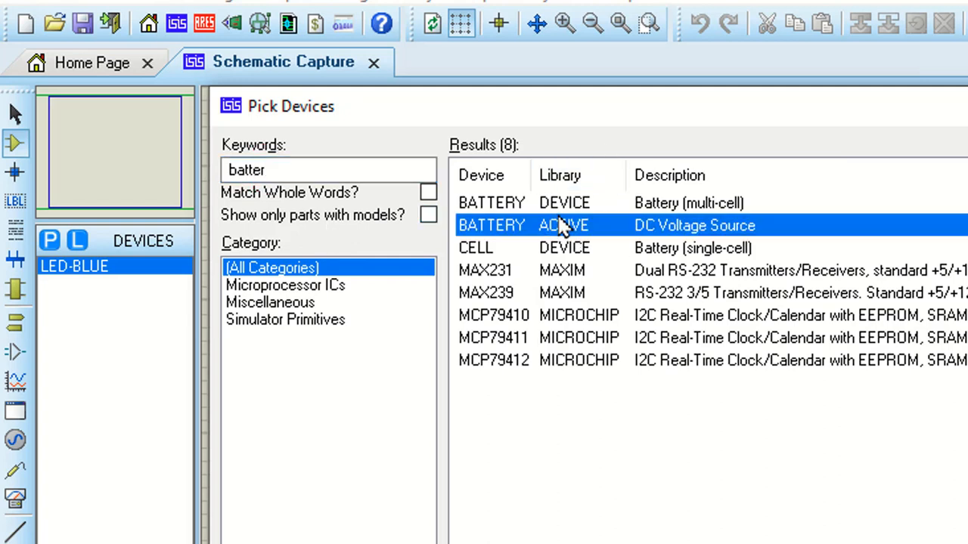
{"action": "double_click", "coordinate": [562, 225]}
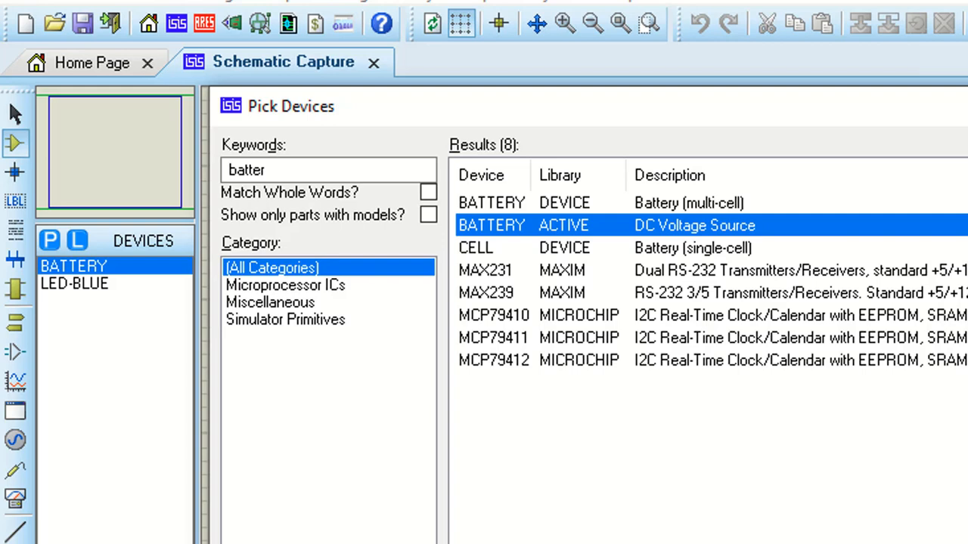
{"action": "key", "text": "Return"}
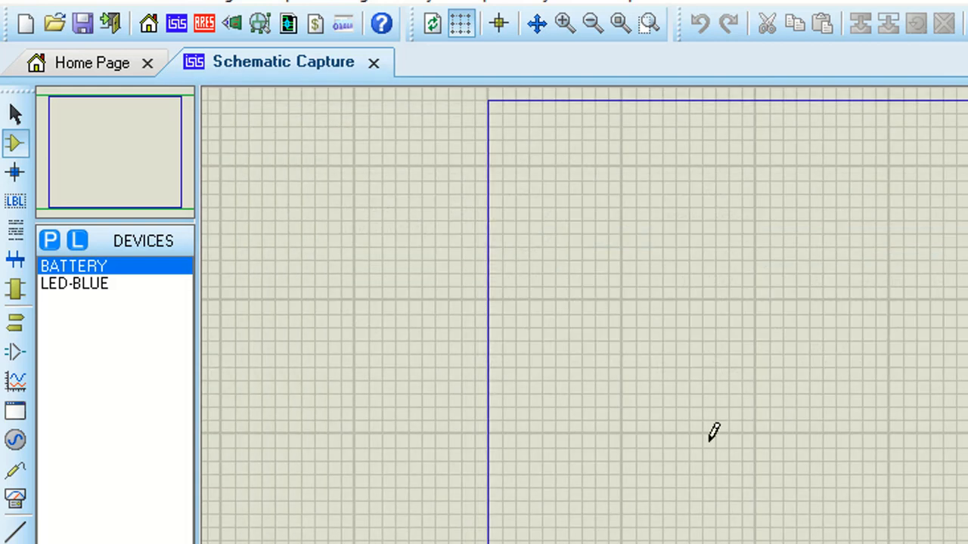
Step: Place a BATTERY on the schematic sheet and a LED-BLUE to its right
{"action": "left_click", "coordinate": [117, 271]}
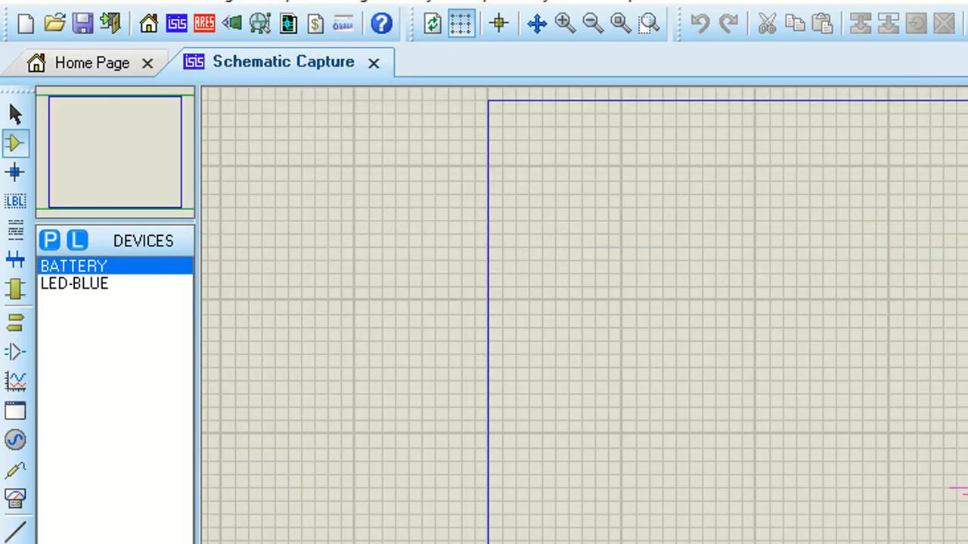
{"action": "left_click", "coordinate": [98, 283]}
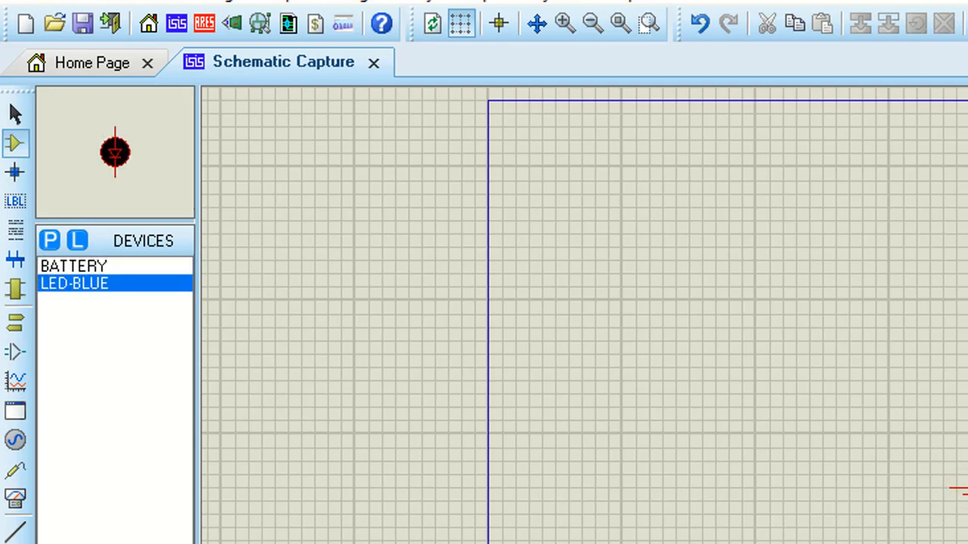
{"action": "left_click", "coordinate": [588, 235]}
{"action": "left_click", "coordinate": [587, 235]}
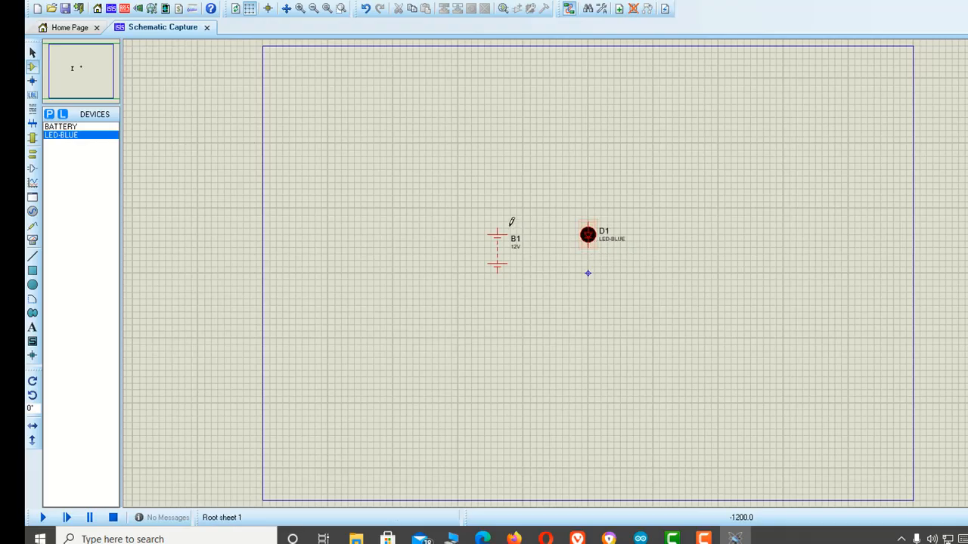
Step: Wire the battery's upper terminal to the LED's upper pin and its lower terminal to the LED's lower pin
{"action": "left_click", "coordinate": [497, 223]}
{"action": "left_click", "coordinate": [588, 221]}
{"action": "left_click", "coordinate": [499, 266]}
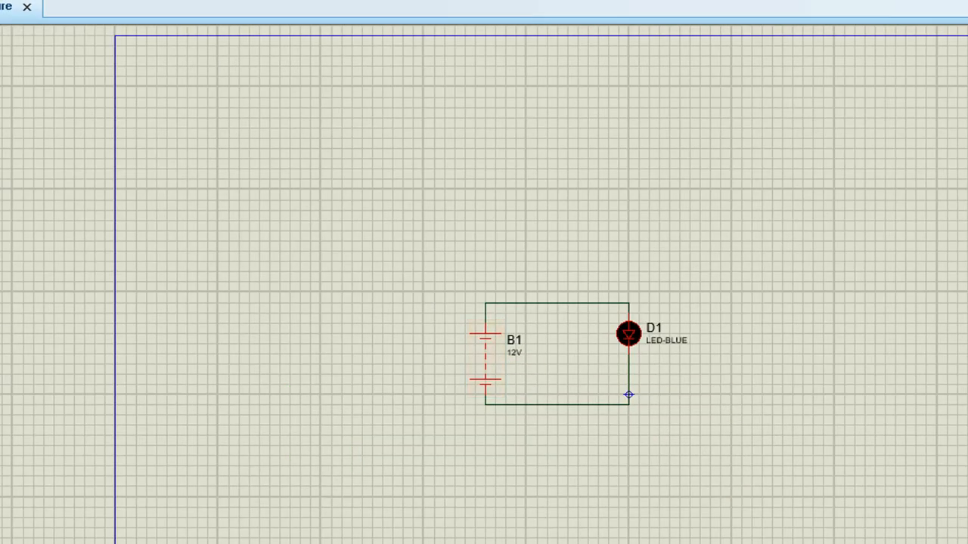
Step: Run the simulation of the battery and LED circuit, examine the LED up close, and stop the simulation
{"action": "left_click", "coordinate": [18, 523]}
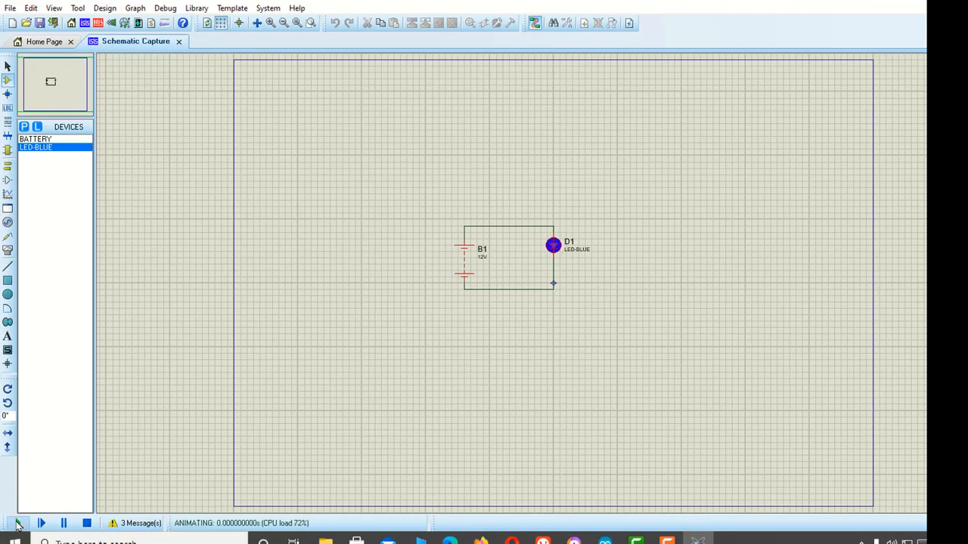
{"action": "scroll", "coordinate": [561, 271], "scroll_direction": "up", "scroll_amount": 2}
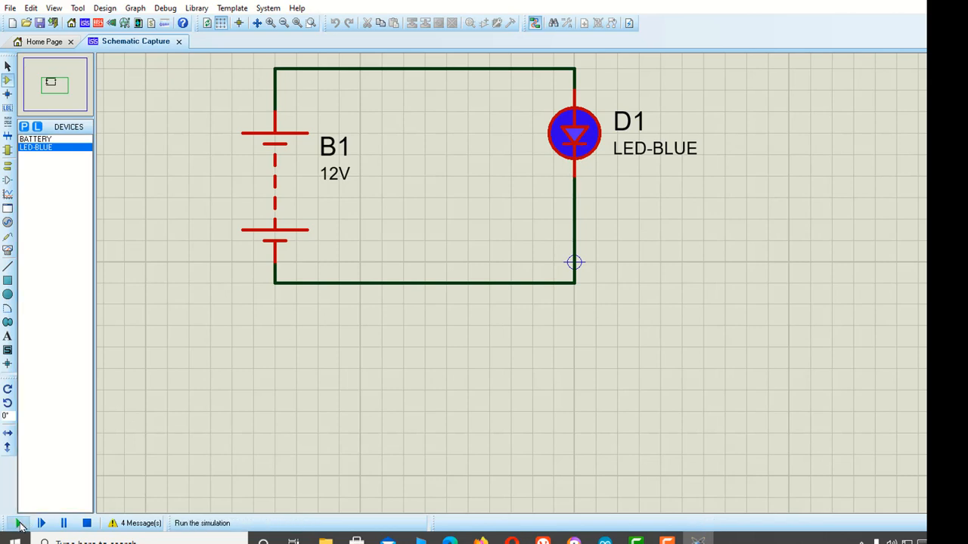
{"action": "left_click", "coordinate": [87, 524]}
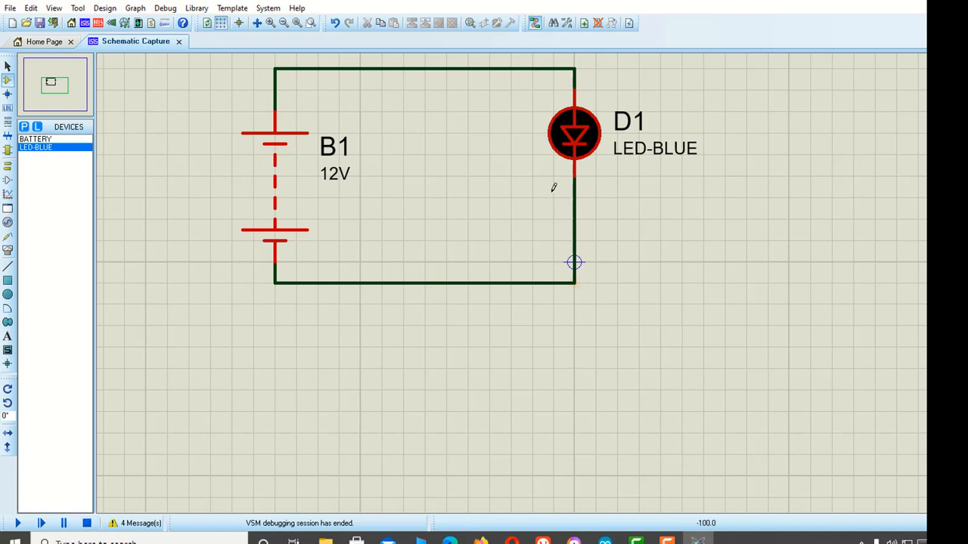
{"action": "scroll", "coordinate": [521, 181], "scroll_direction": "down", "scroll_amount": 4}
{"action": "scroll", "coordinate": [535, 283], "scroll_direction": "up", "scroll_amount": 2}
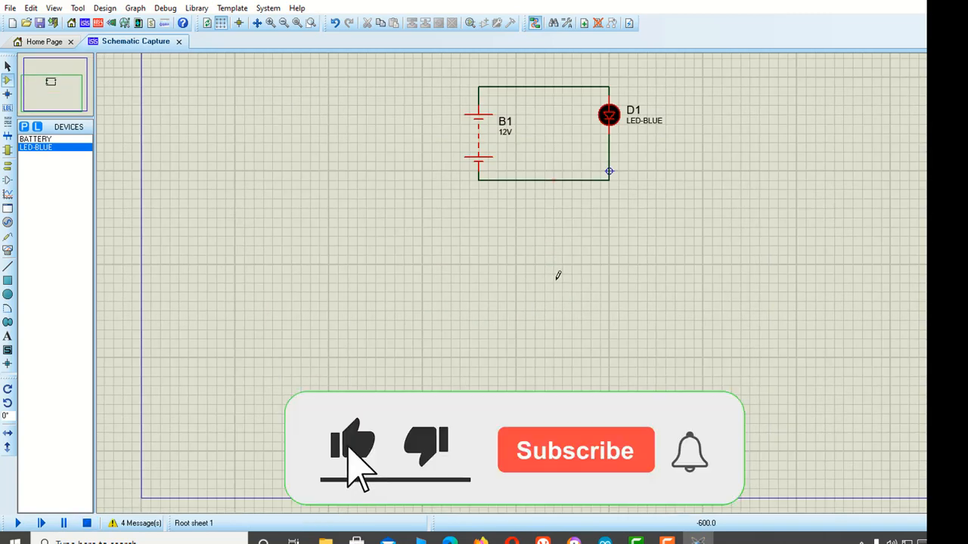
{"action": "scroll", "coordinate": [708, 168], "scroll_direction": "up", "scroll_amount": 1}
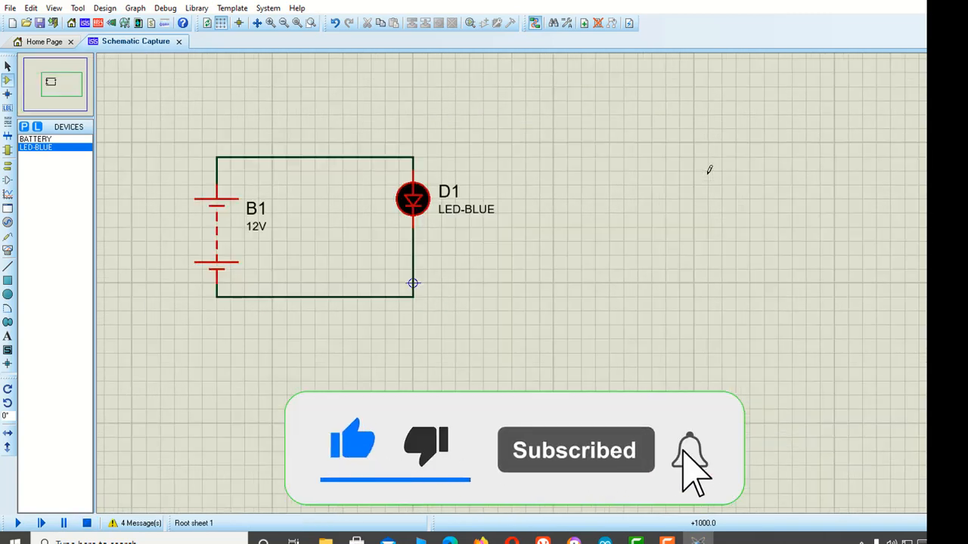